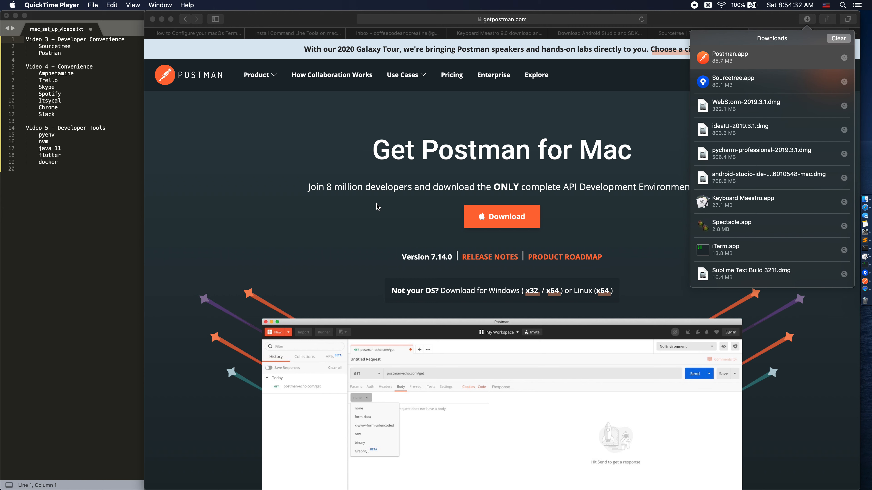
Search the web for "apmhetamine", and refine the search to "apmhetamine app".
left_click(323, 152)
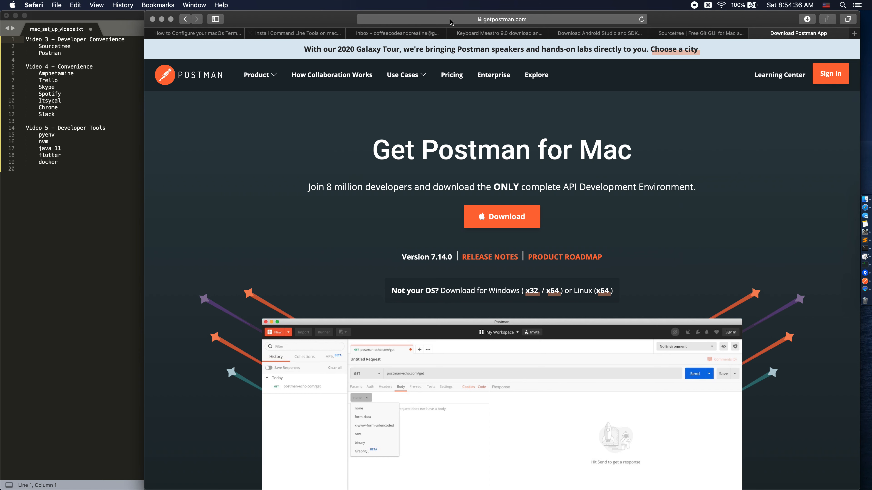
left_click(435, 20)
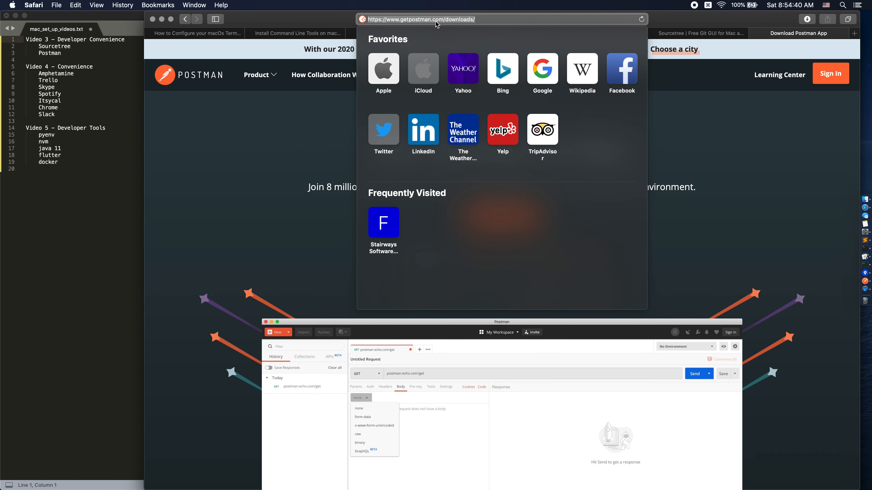
type("apmh")
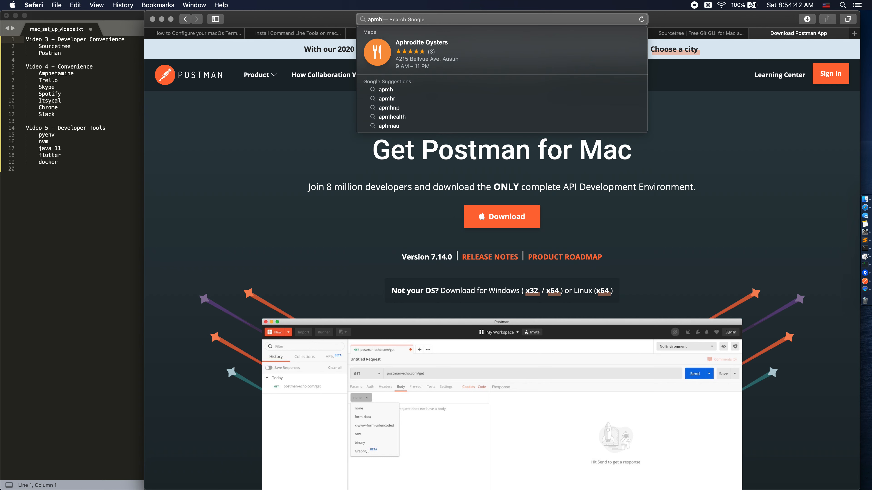
type("etamine")
key("Return")
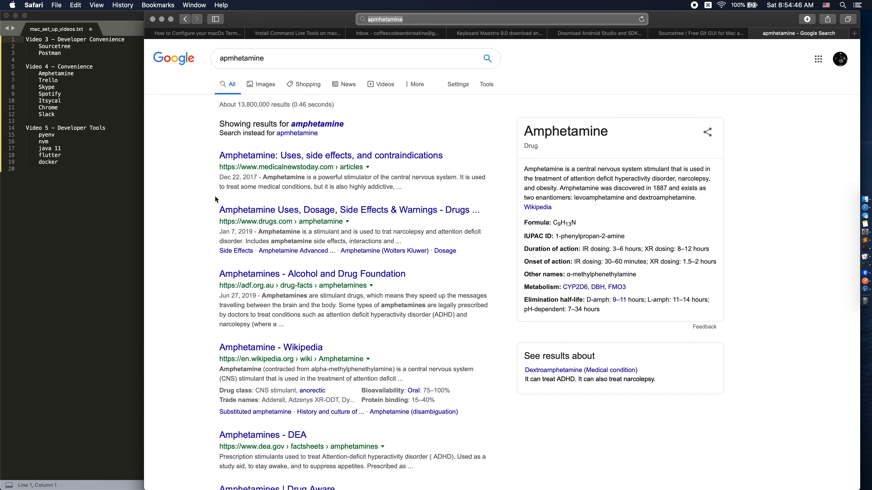
left_click(291, 52)
type("app")
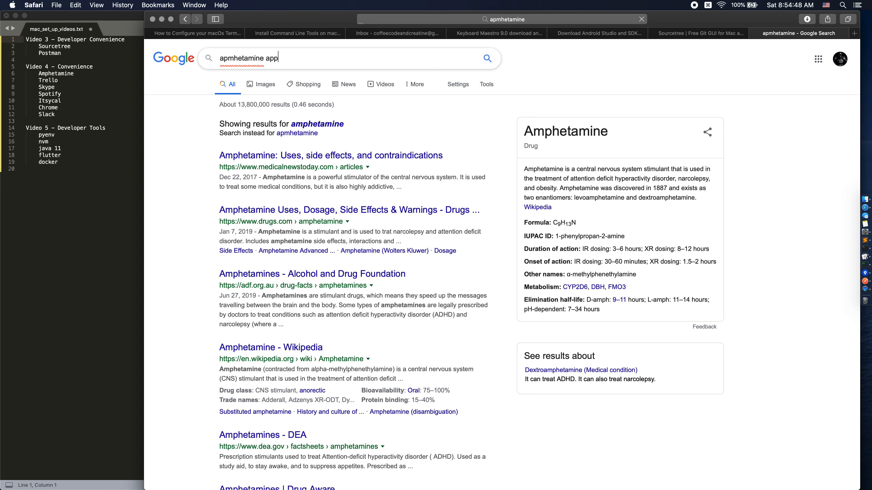
key("Return")
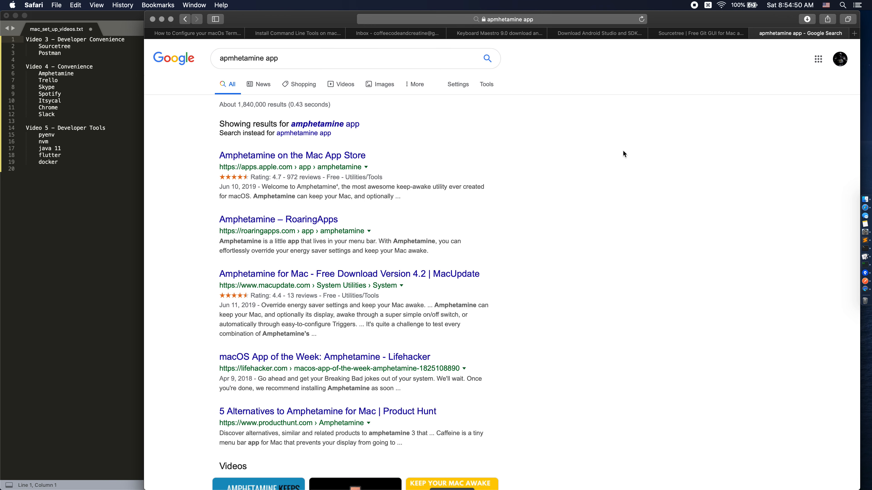
Install Amphetamine from its Mac App Store listing and launch it.
left_click(243, 161)
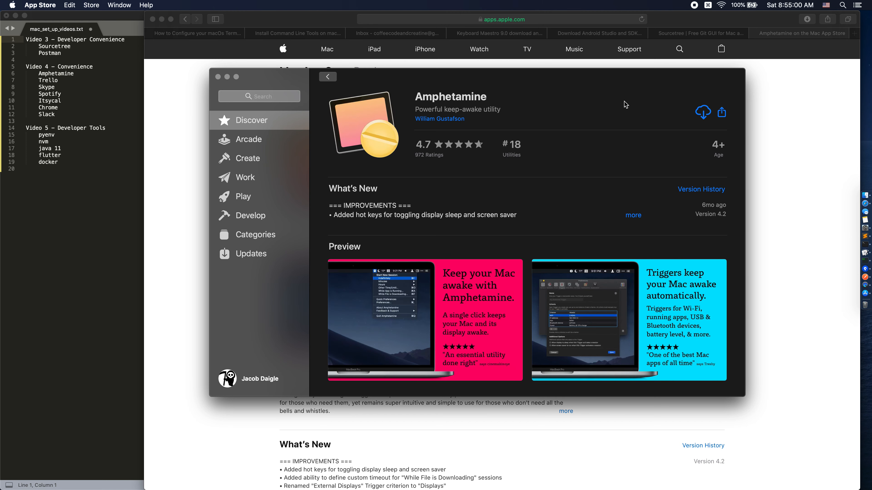
left_click(702, 116)
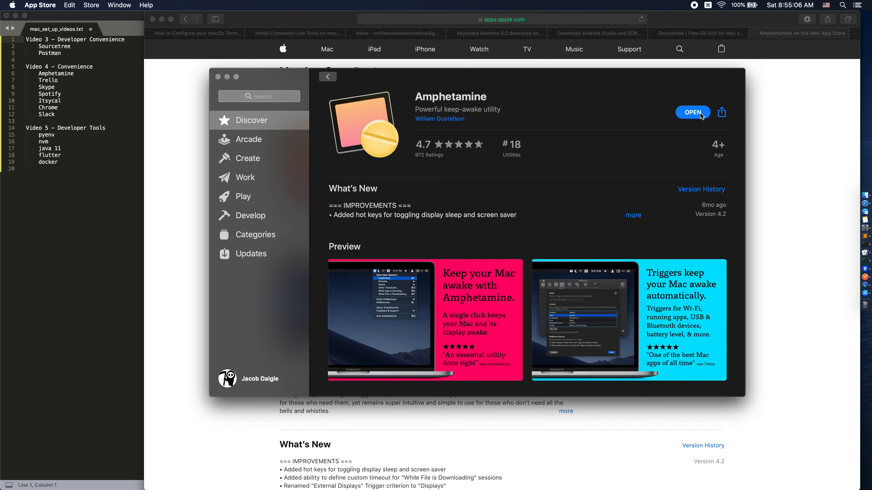
left_click(700, 115)
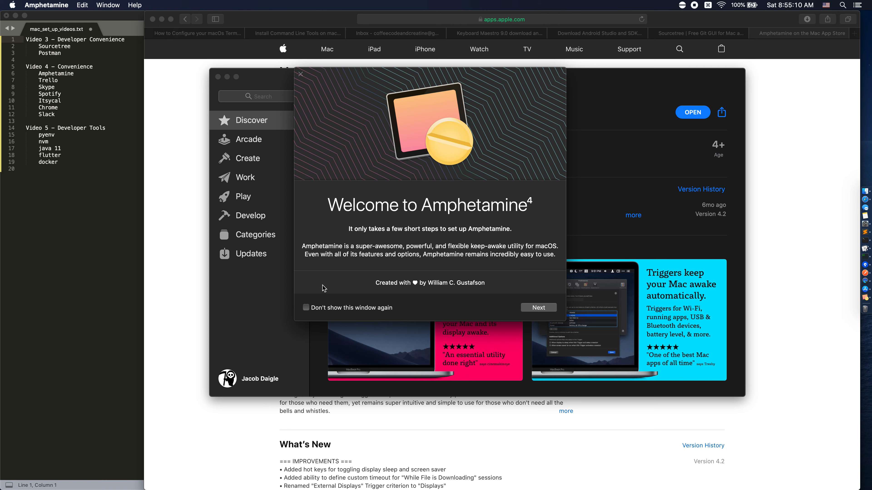
Set Amphetamine's welcome guide not to show again, go through all its pages and close it.
left_click(305, 307)
left_click(538, 307)
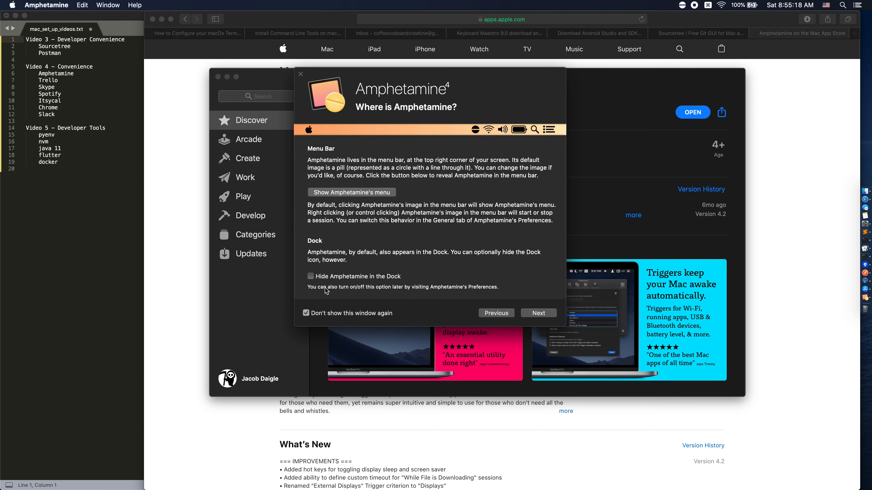
left_click(536, 313)
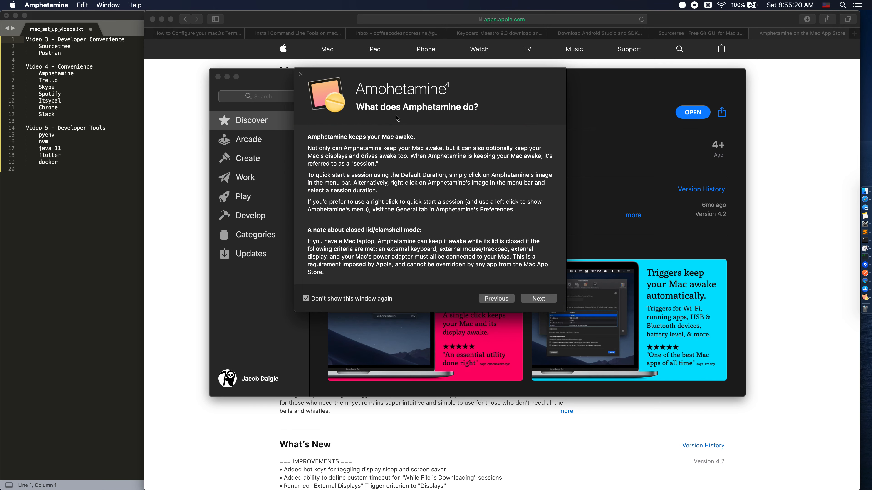
left_click(537, 303)
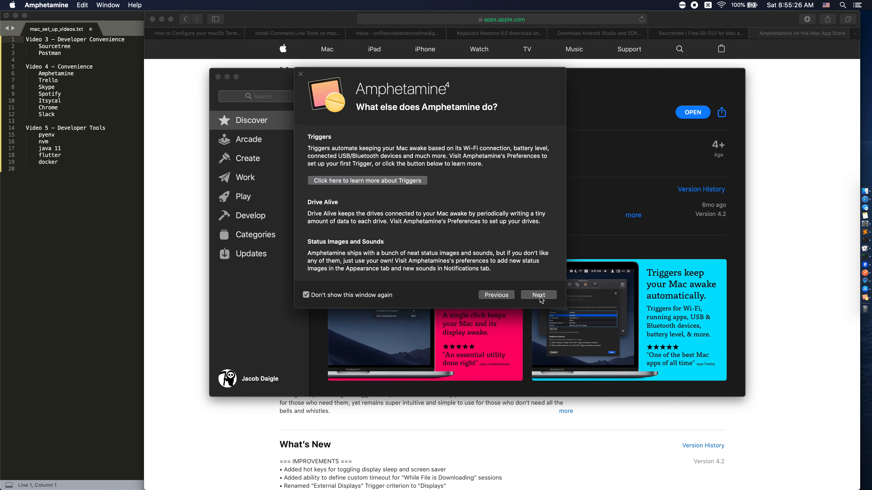
left_click(541, 297)
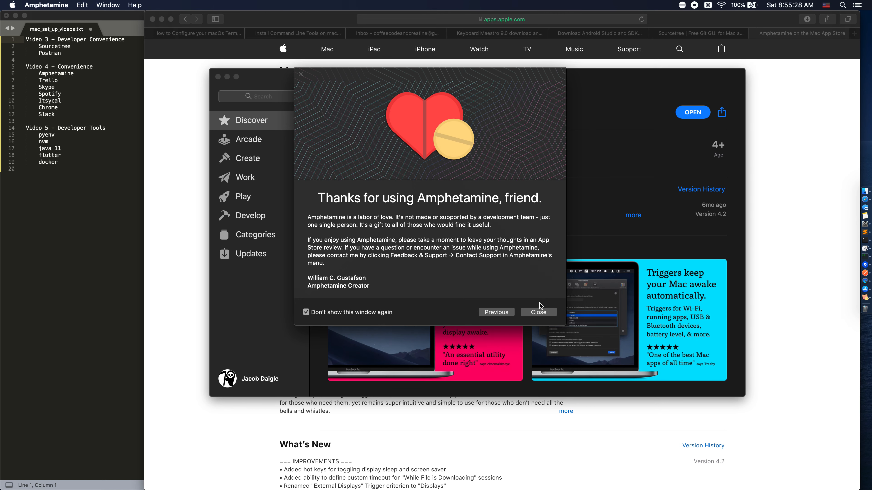
left_click(543, 314)
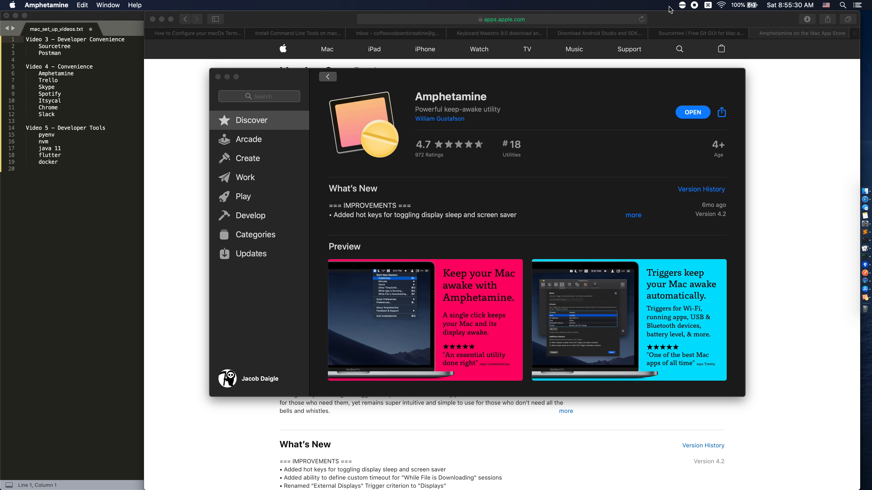
Examine Amphetamine's options for starting a new keep-awake session and return to the browser.
left_click(682, 5)
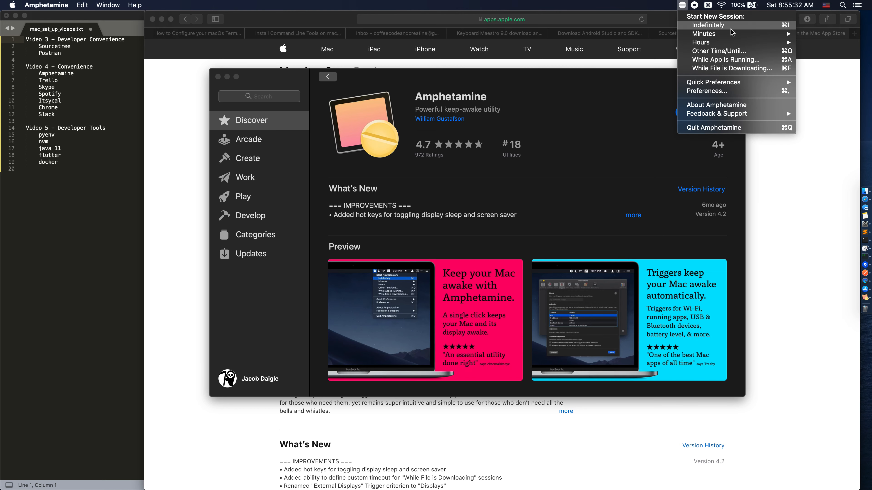
mouse_move(735, 36)
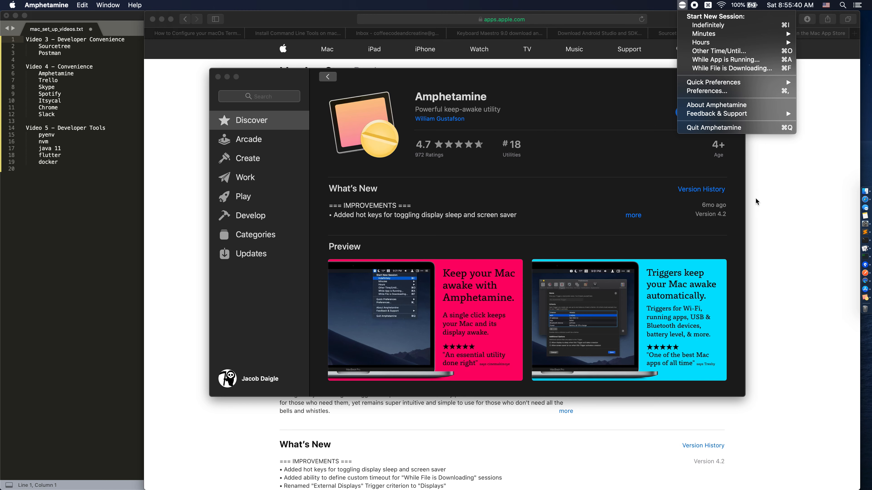
left_click(747, 186)
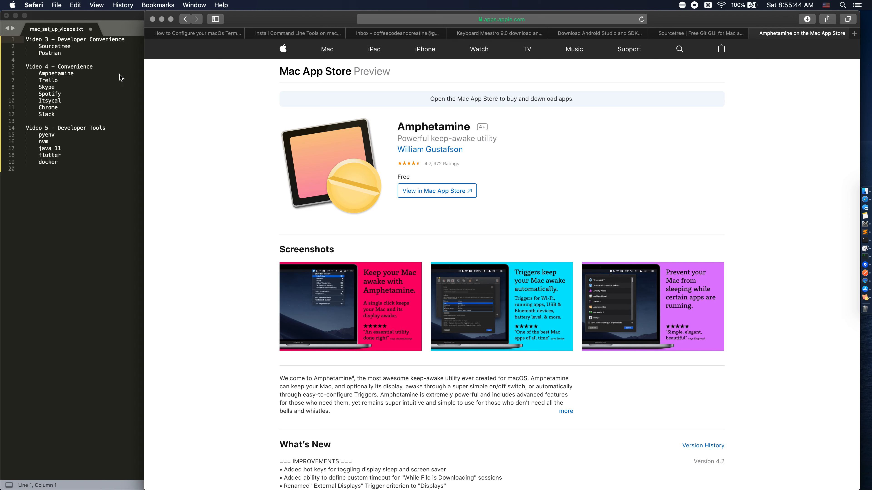
Open the trello.com website and look over its home page.
left_click(533, 20)
type("trello")
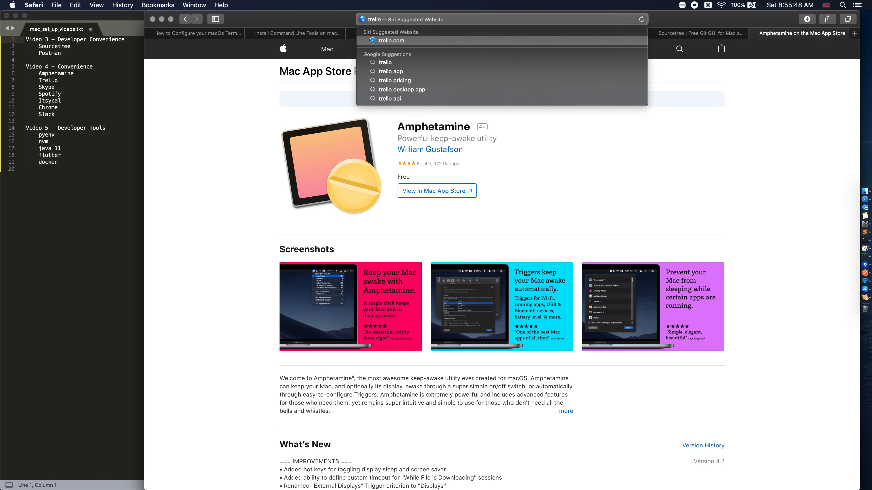
key("Return")
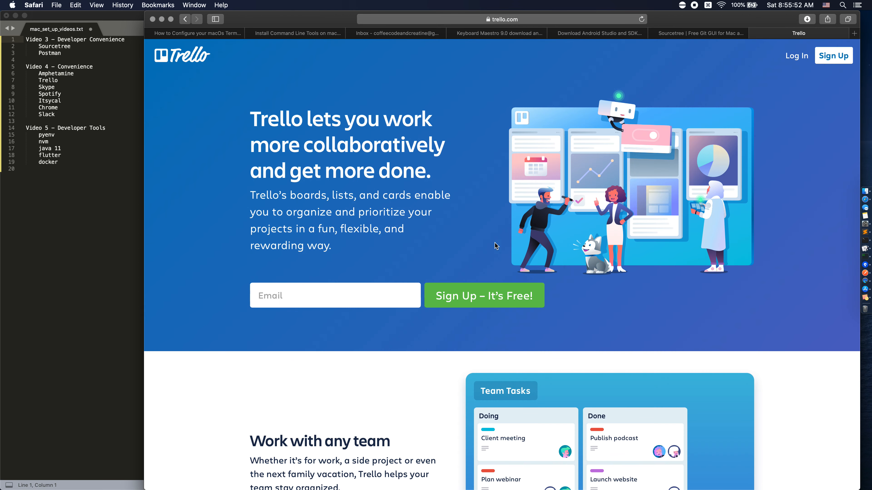
scroll(509, 267, "down", 5)
scroll(510, 266, "up", 5)
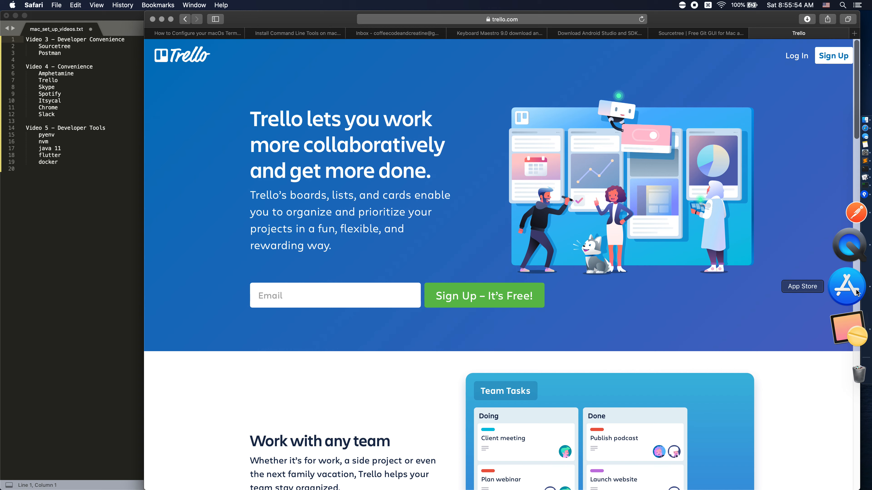
Switch to the App Store and search it for "trello".
left_click(865, 289)
left_click(280, 92)
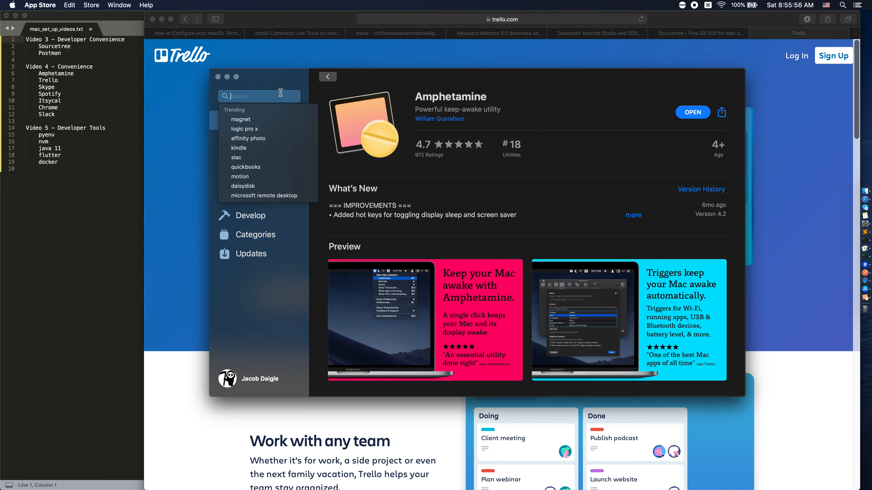
type("tree")
key("BackSpace")
type("llo")
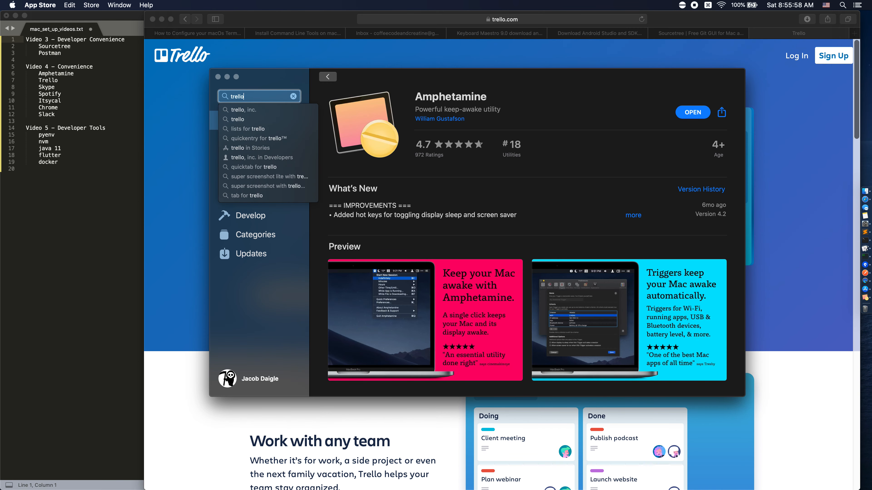
key("Return")
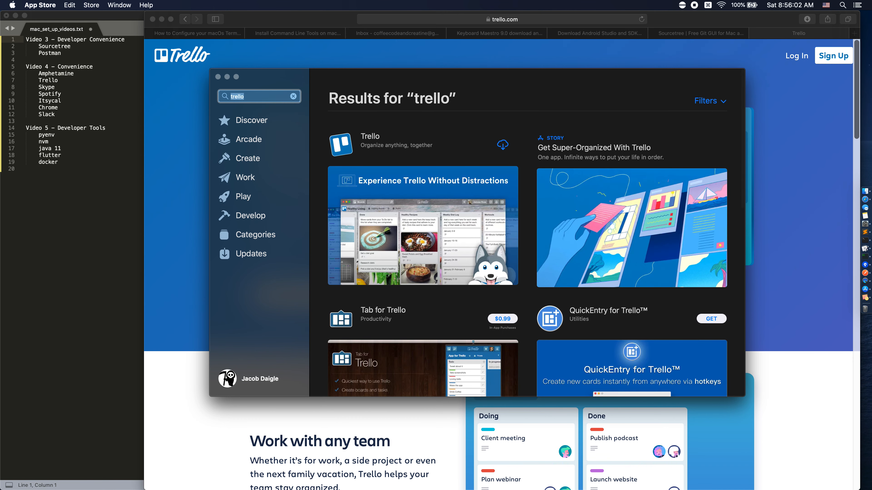
Install and launch the Trello app, continue past its welcome page and close its window.
left_click(501, 147)
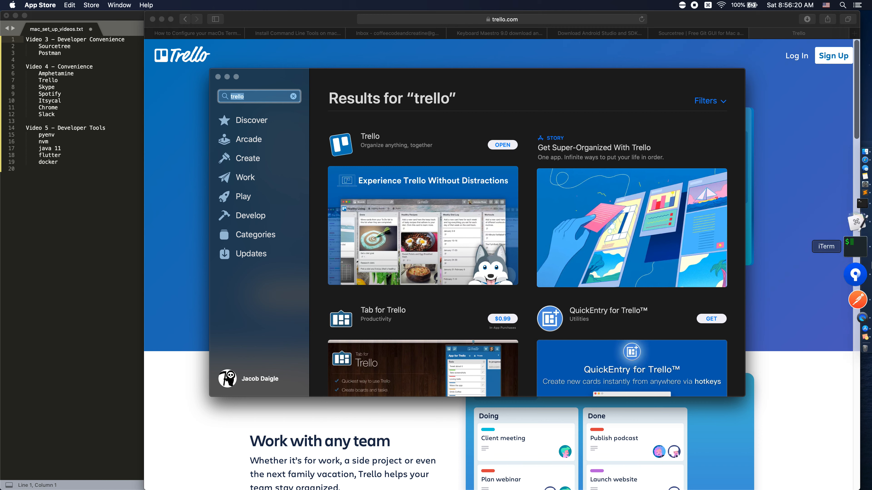
left_click(501, 145)
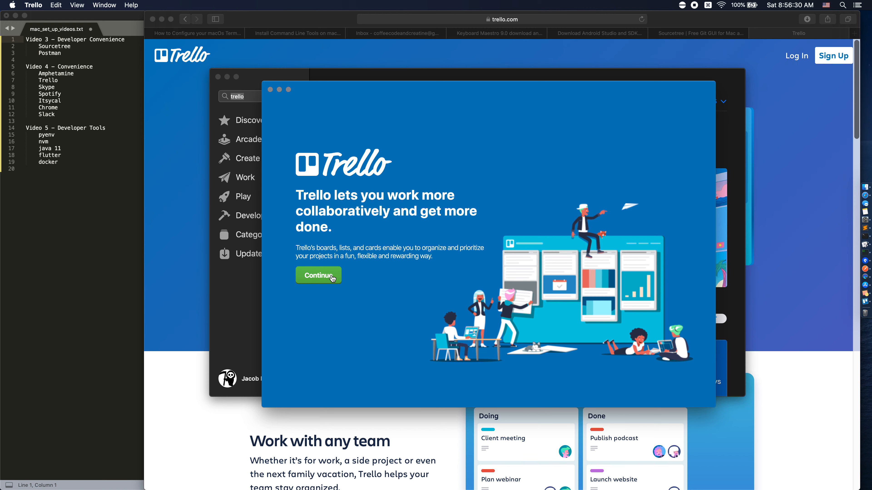
left_click(318, 275)
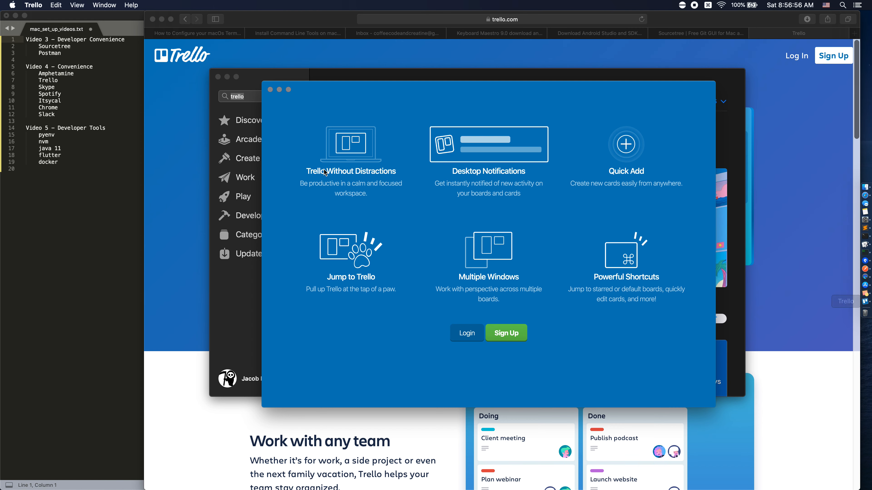
left_click(270, 90)
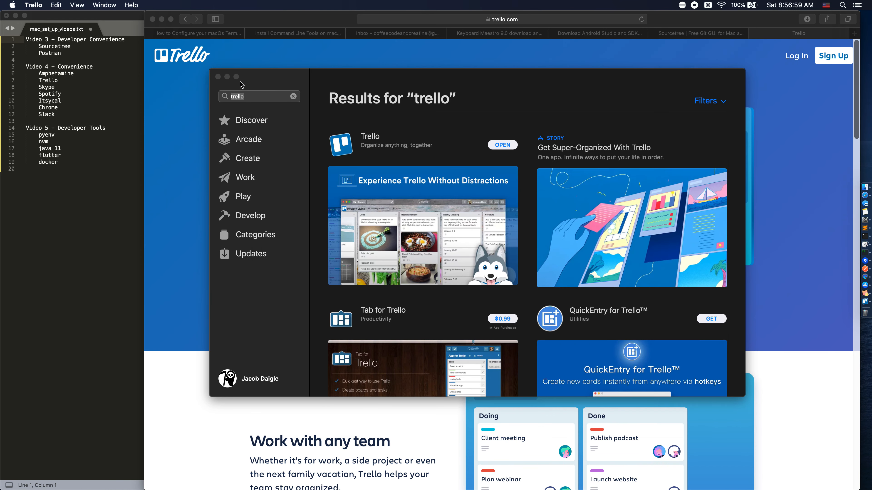
Select the Skype entry in the Video 4 list of mac_set_up_videos.txt and close the App Store window.
left_click(52, 88)
double_click(48, 87)
left_click(612, 101)
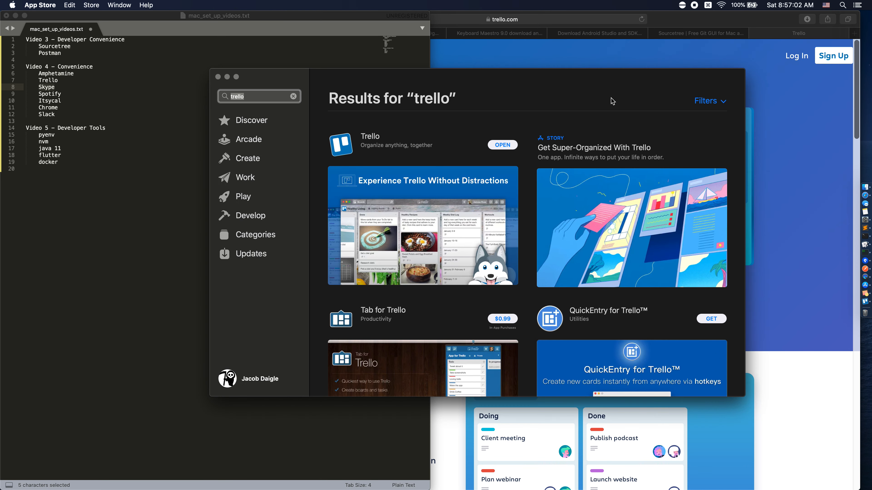
left_click(218, 77)
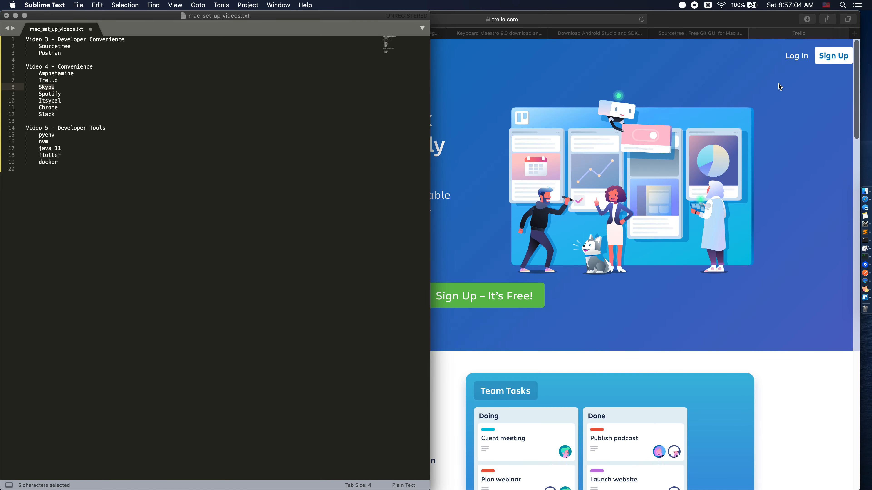
Search the web for "skype" in the Android Studio browser tab and open the official Skype website.
left_click(580, 35)
left_click(557, 20)
type("skype")
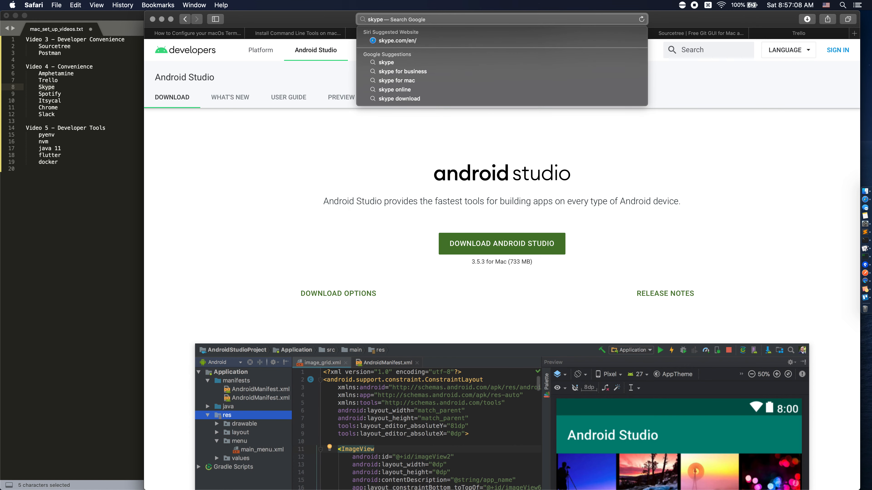
key("Return")
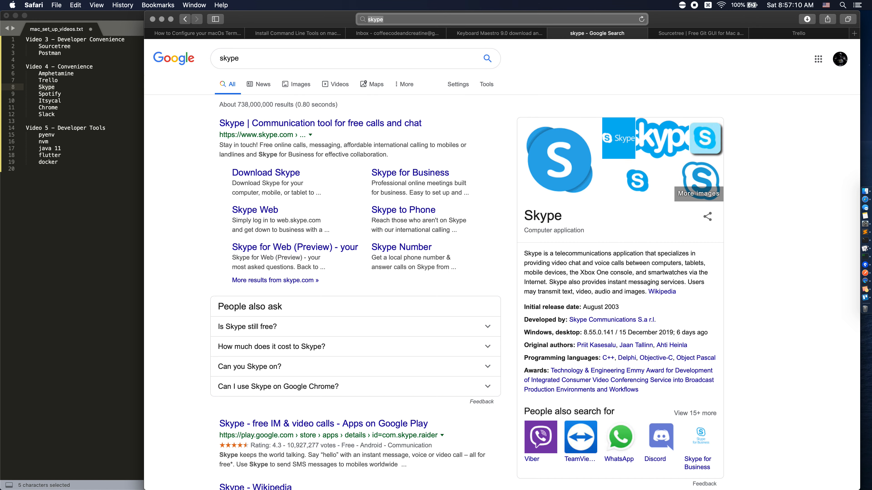
left_click(338, 123)
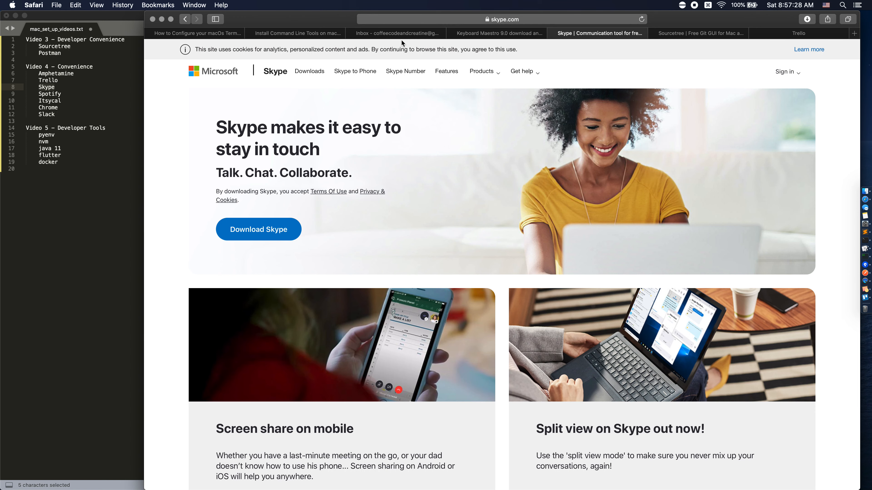
Copy "Spotify" from the app list, open the Spotify website with it and go to the free sign-up page.
double_click(45, 94)
key("cmd+c")
left_click(471, 140)
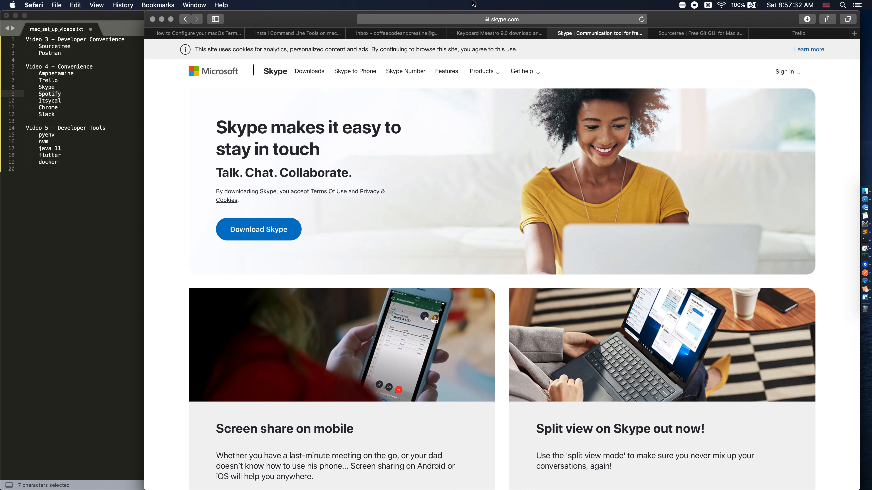
left_click(544, 23)
key("cmd+v")
key("Return")
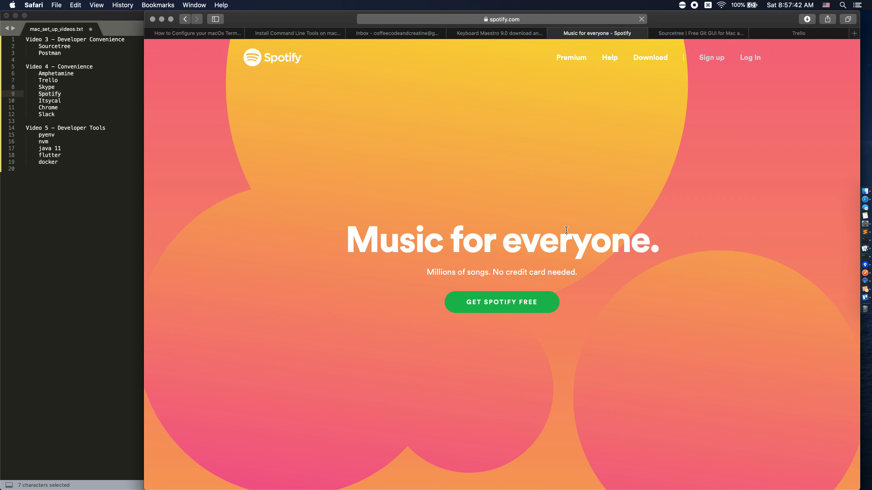
left_click(479, 310)
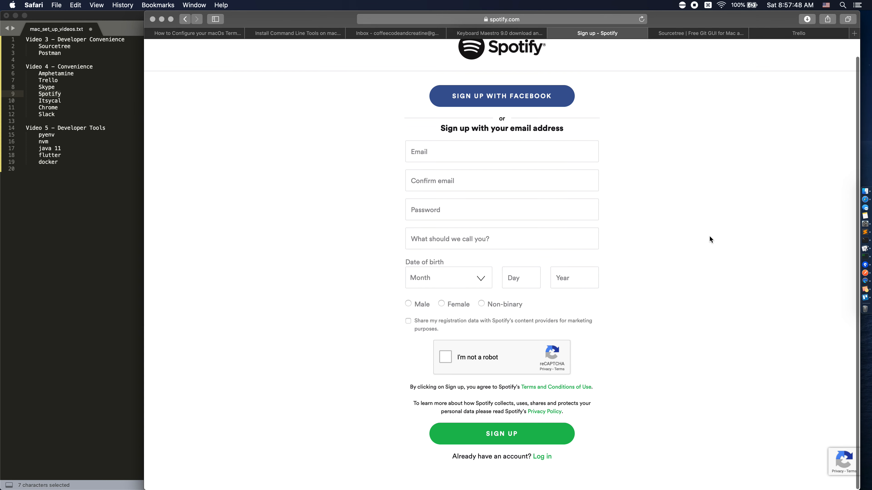
Go to Spotify's log-in page and allow the Mac installer download from spotify.com.
scroll(709, 236, "up", 1)
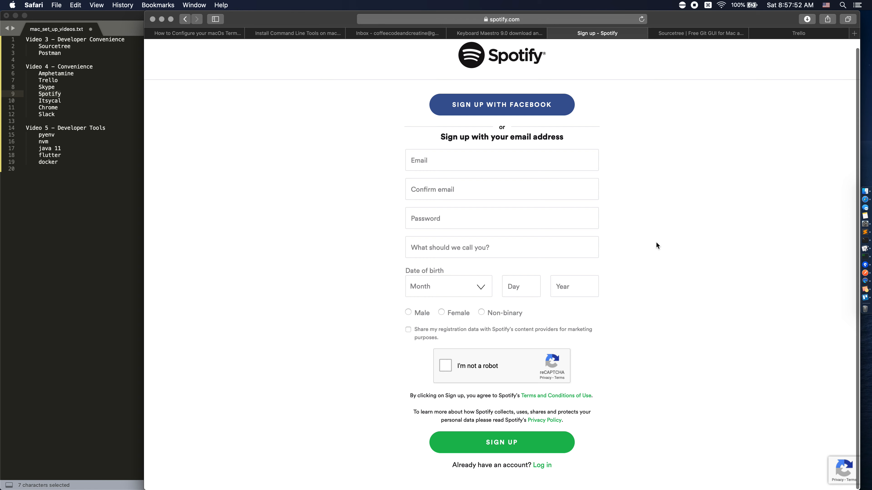
left_click(543, 466)
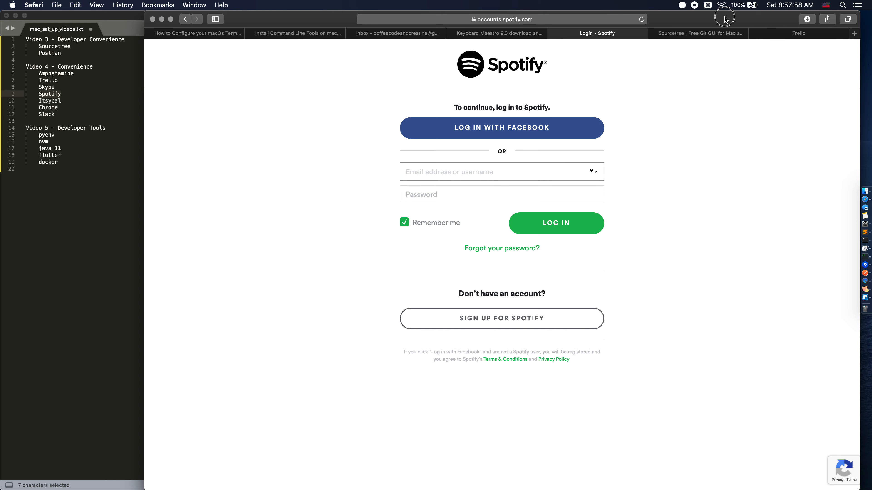
key("ctrl+Right")
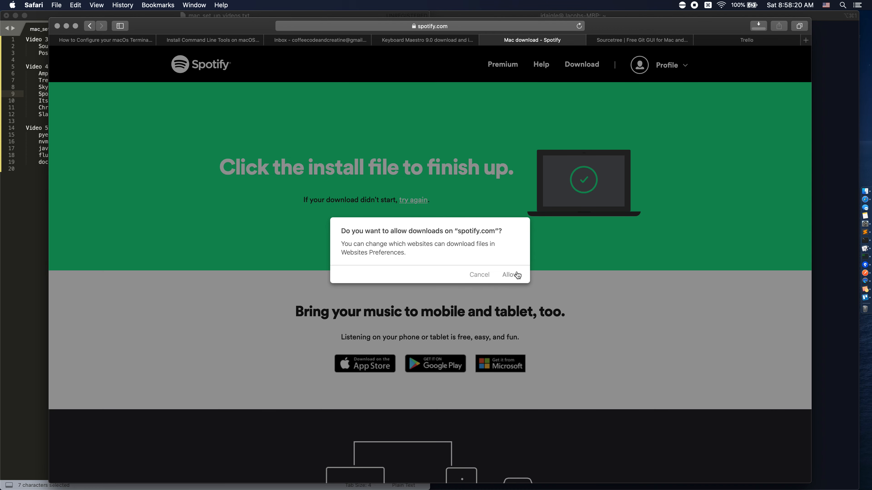
left_click(517, 275)
Reposition the browser window, open the downloaded Install Spotify.app and confirm the launch.
left_click_drag(629, 24, 665, 17)
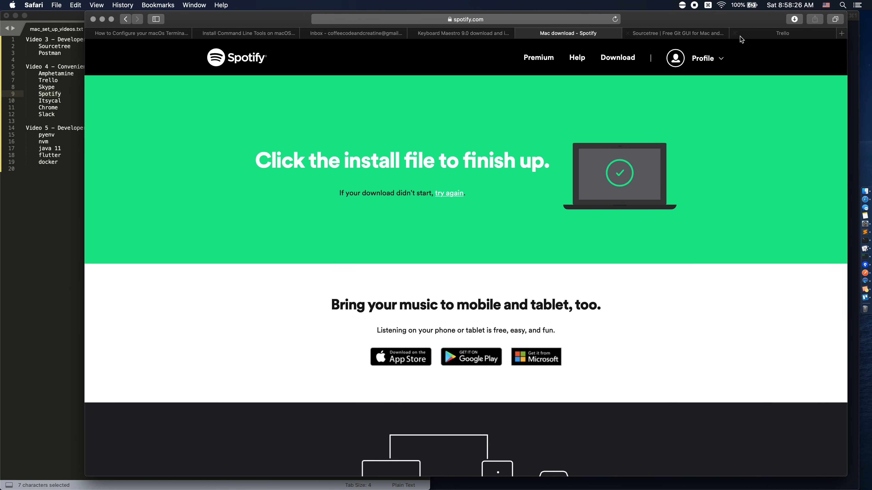
left_click(794, 19)
left_click(744, 59)
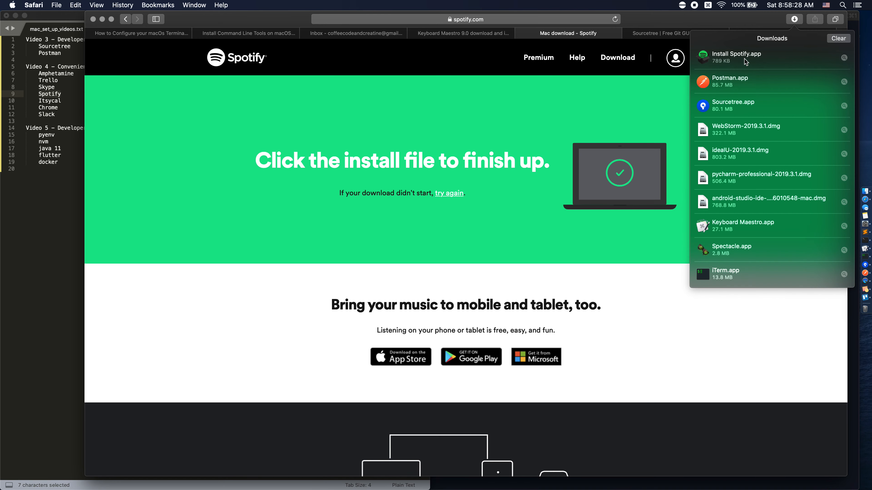
left_click(744, 58)
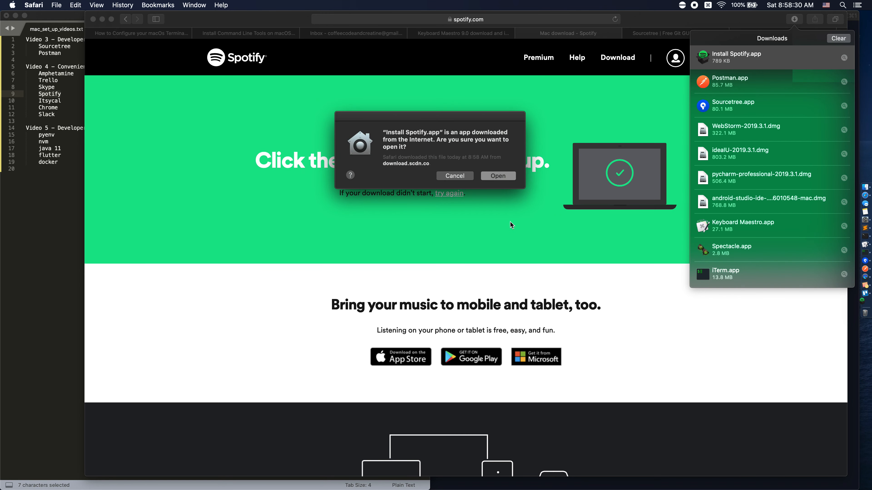
left_click(506, 178)
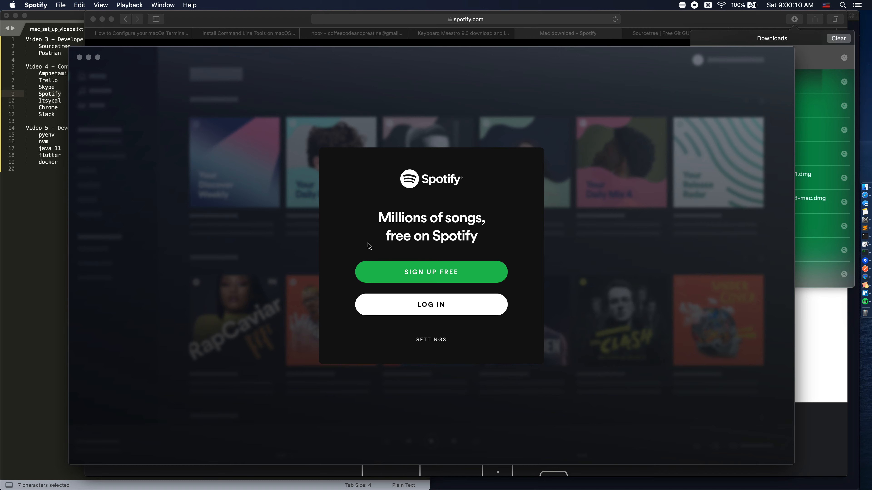
Show the log-in form in the Spotify app and clear the browser window out of the way.
left_click(433, 304)
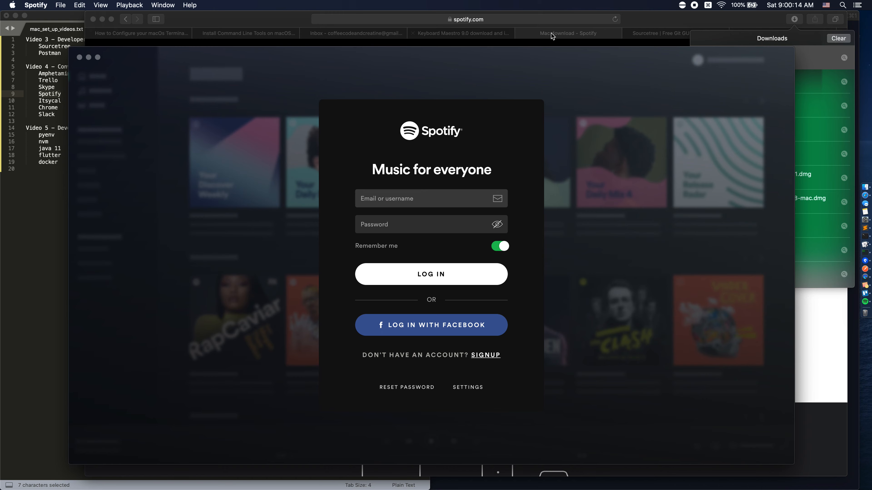
left_click(635, 51)
key("super+w")
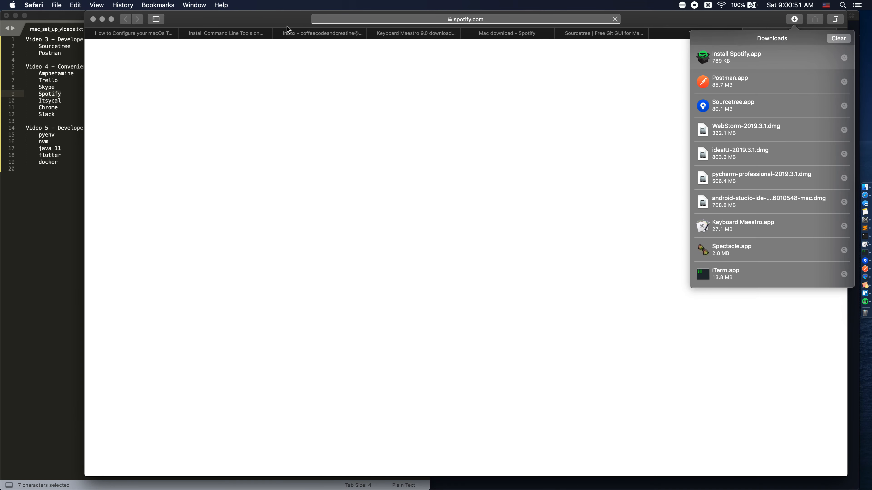
left_click(288, 25)
left_click_drag(288, 25, 0, 161)
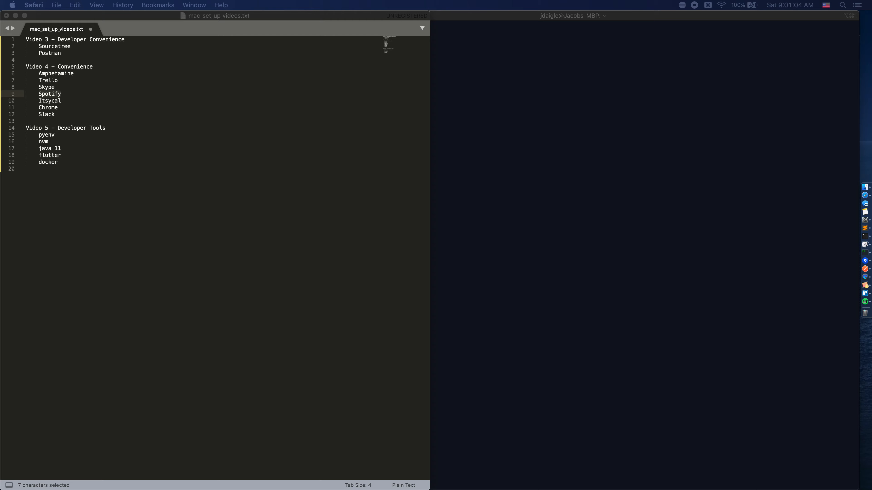
Display an overview of all open windows to look for Spotify.
key("ctrl+Up")
key("ctrl+Up")
key("ctrl+Up")
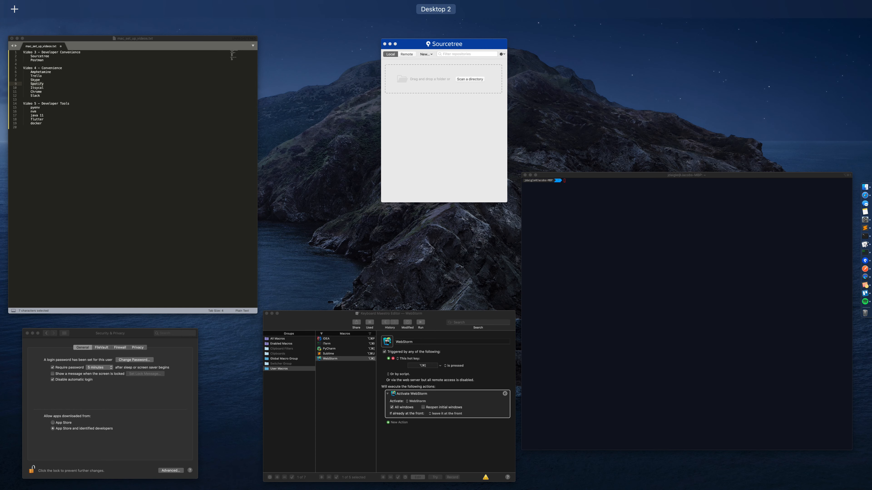
key("ctrl+Up")
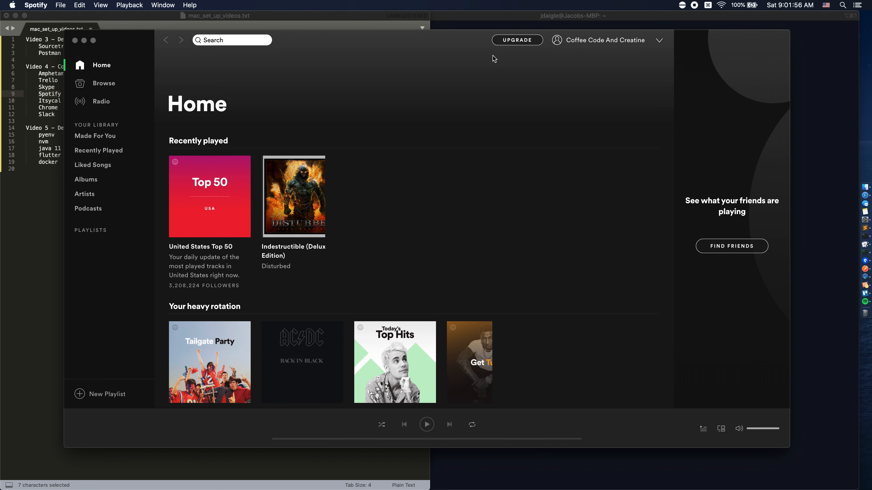
Look at the top of the Spotify settings and return to the Home page.
key("super+comma")
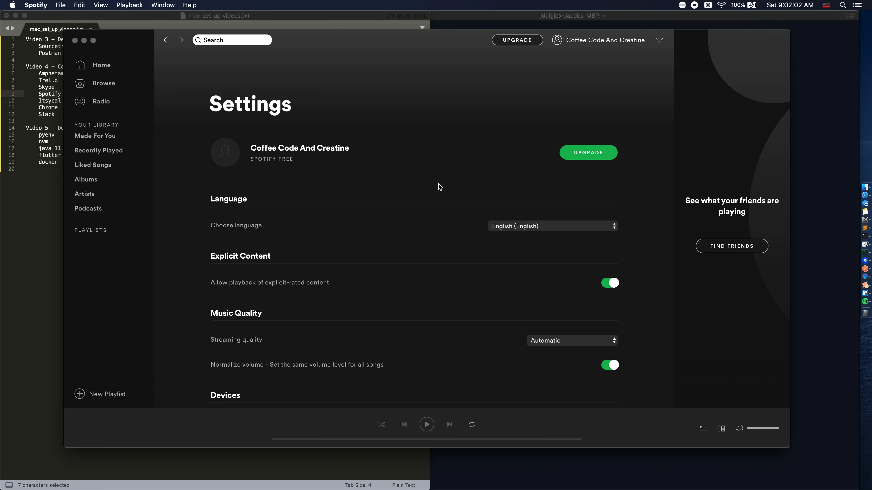
left_click(114, 60)
mouse_move(320, 201)
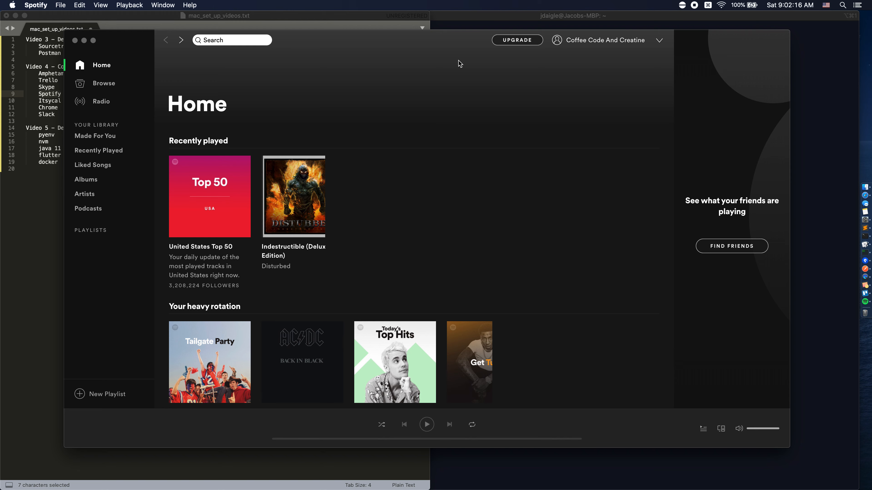
Reveal Spotify's advanced settings and set opening Spotify automatically after computer login to No.
key("super+comma")
scroll(353, 278, "down", 4)
scroll(354, 277, "down", 8)
scroll(353, 278, "down", 5)
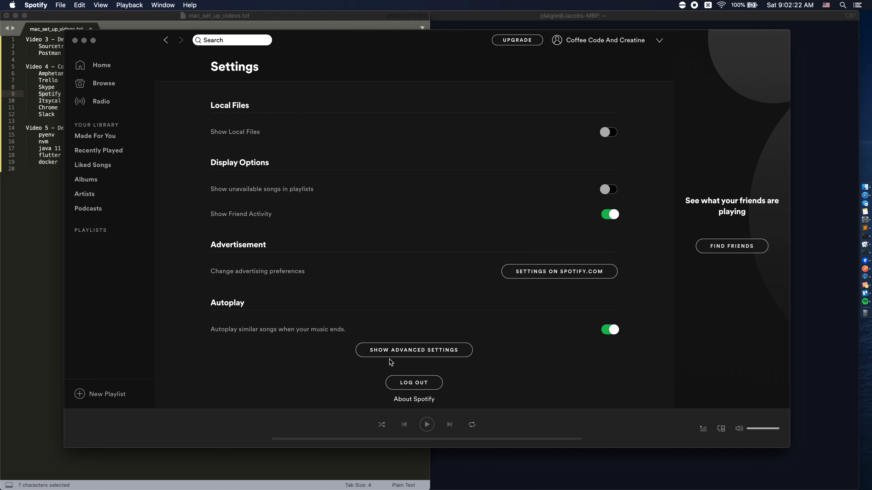
left_click(419, 352)
scroll(321, 282, "down", 4)
scroll(321, 282, "down", 4)
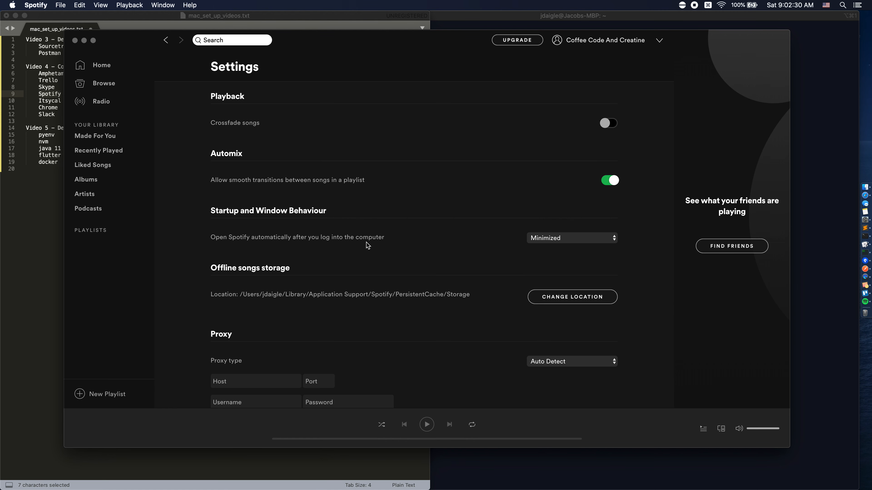
left_click(545, 240)
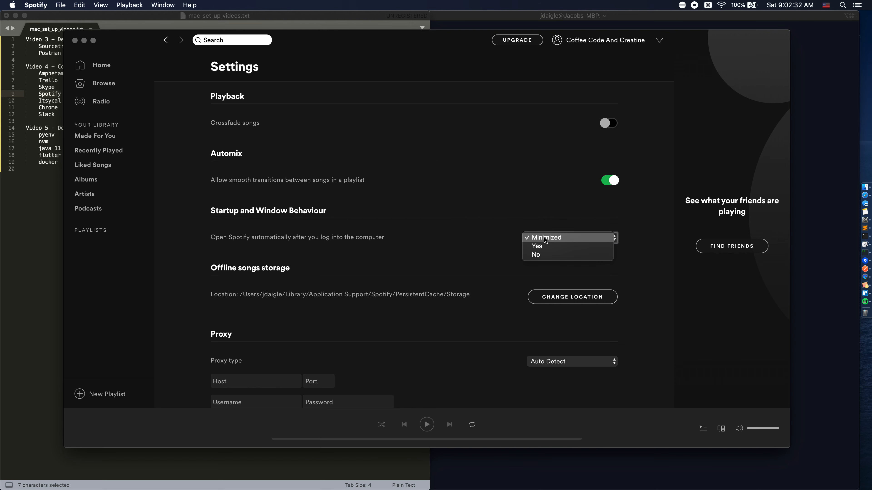
left_click(540, 254)
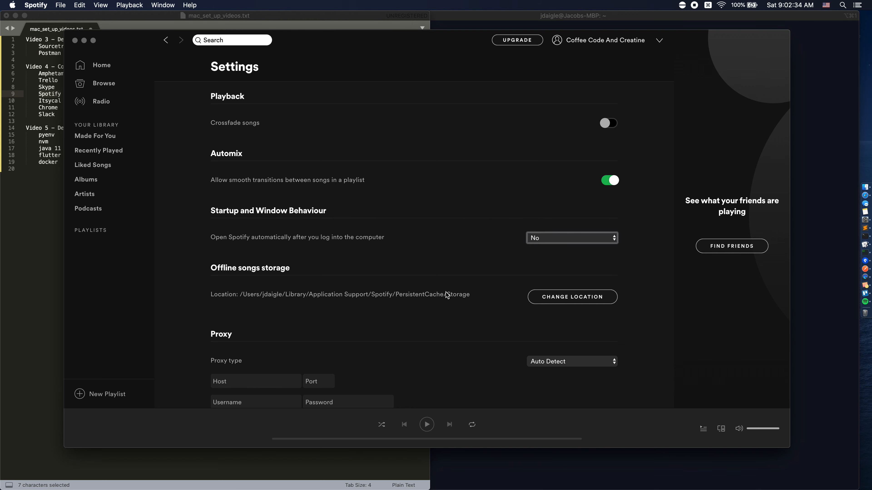
Review the remaining Spotify settings and reopen them to check the automatic startup option.
scroll(447, 296, "down", 5)
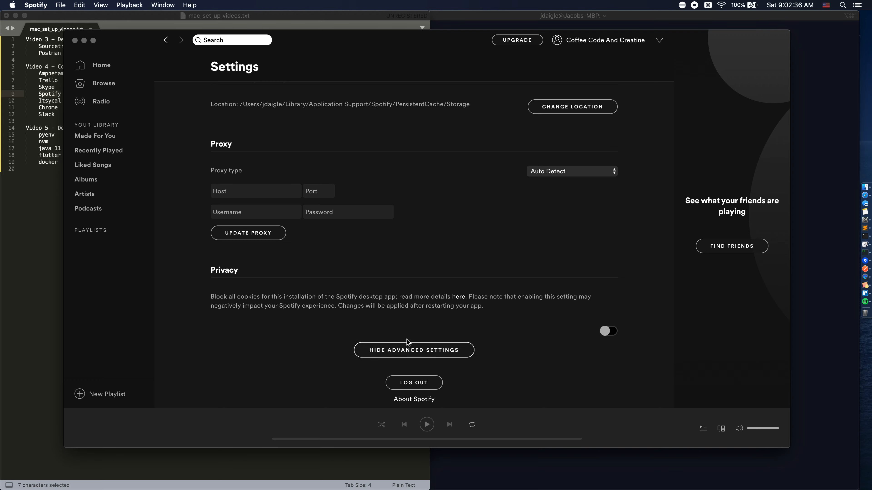
scroll(419, 253, "up", 3)
scroll(420, 254, "down", 3)
scroll(419, 250, "up", 15)
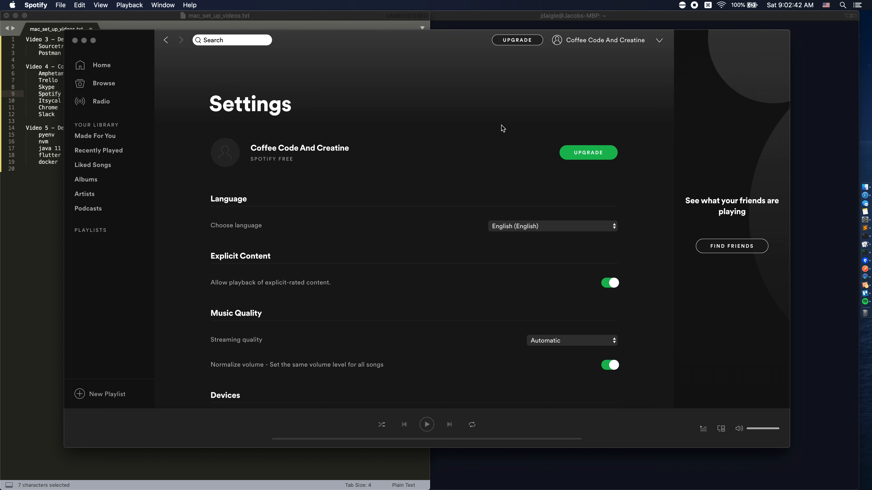
left_click(167, 39)
key("super+comma")
scroll(421, 339, "down", 15)
scroll(494, 214, "up", 10)
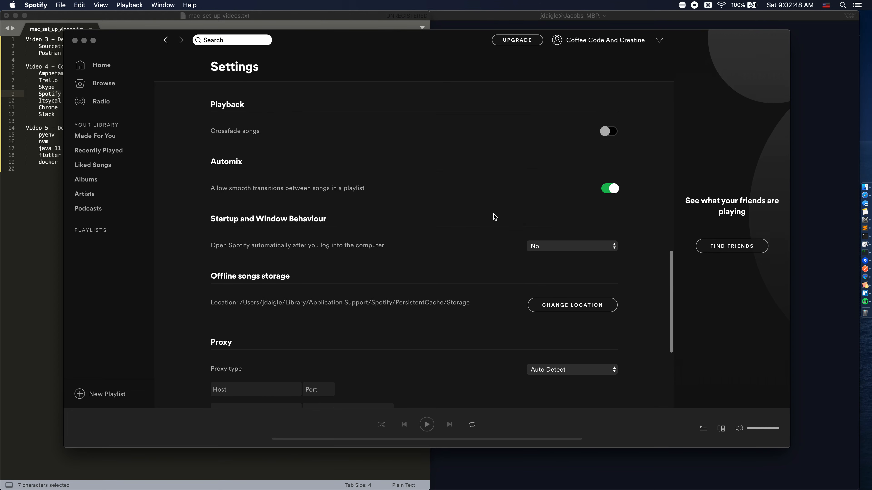
Close the Spotify window and place the cursor on the Itsycal line of mac_set_up_videos.txt in Sublime Text.
left_click(74, 41)
left_click(86, 101)
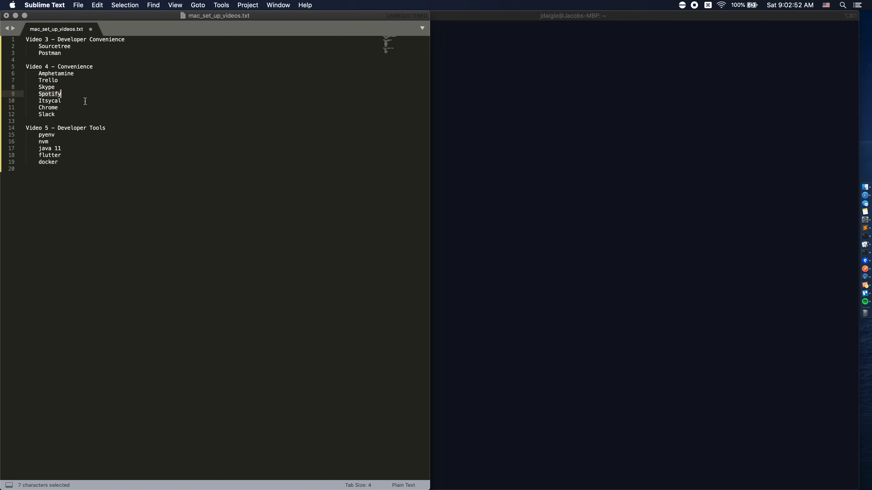
left_click(85, 101)
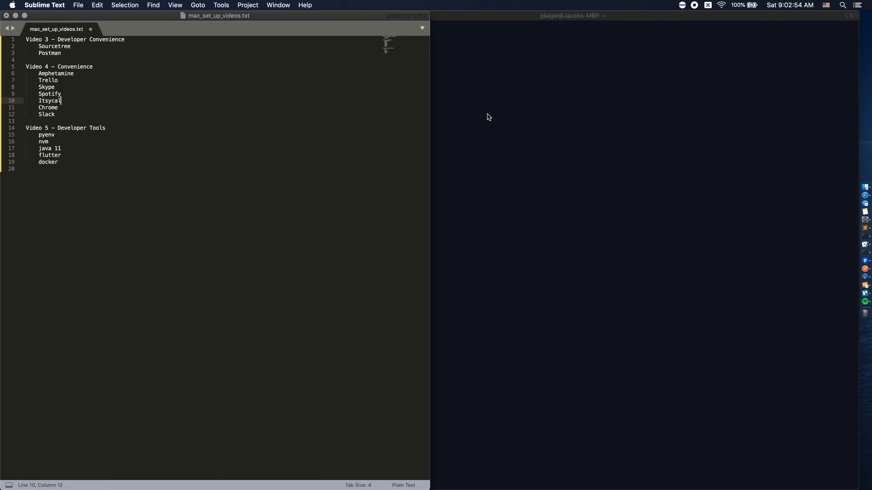
Switch to Safari, search the web for "itsycal" in a new tab and open the mowglii.com Itsycal page.
key("super+space")
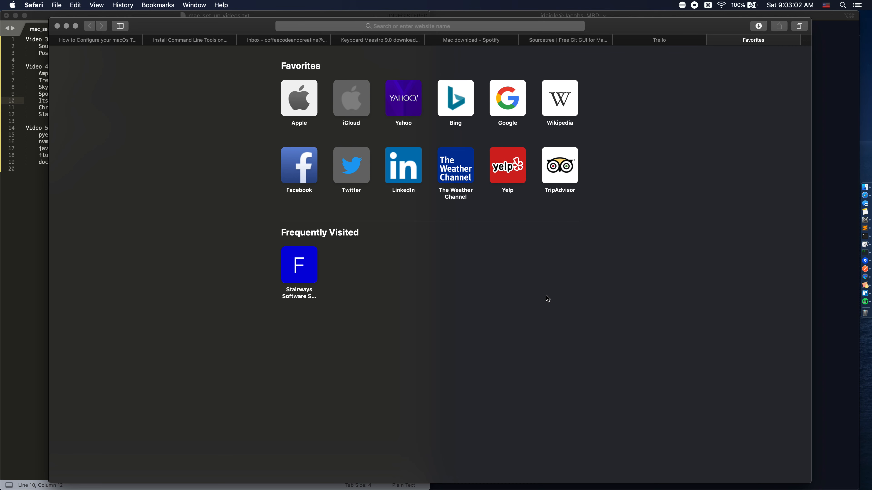
left_click(436, 28)
type("itsycal")
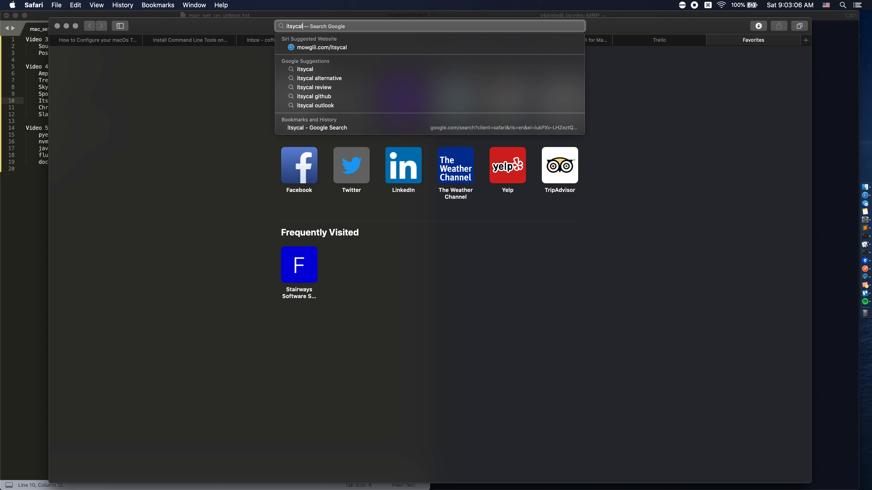
key("Return")
left_click(184, 131)
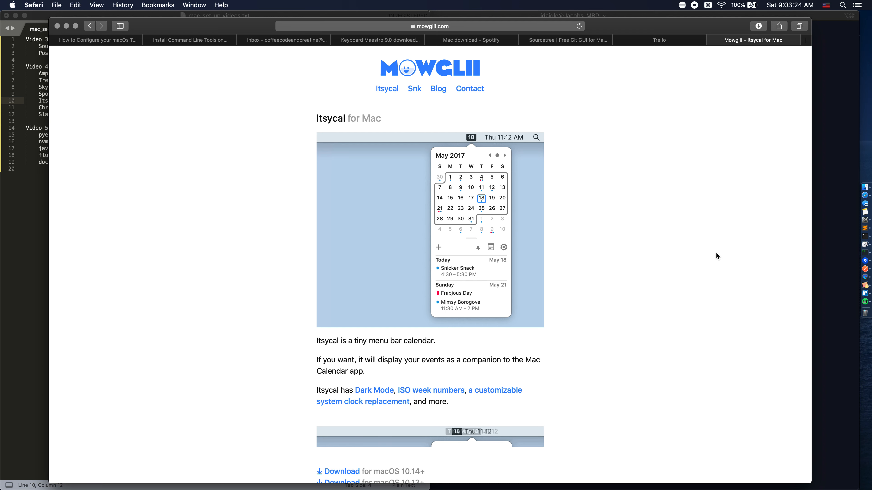
Download Itsycal for macOS 10.14+ and allow downloads from mowglii.com.
scroll(628, 357, "down", 5)
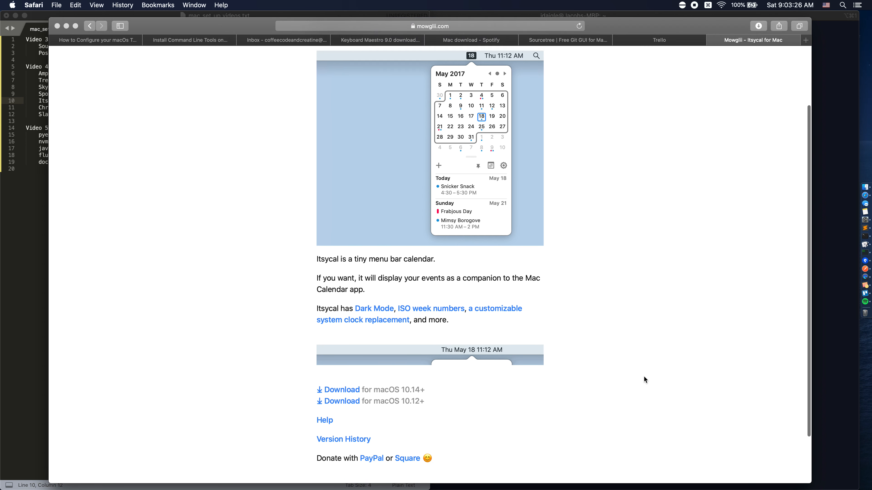
left_click(347, 378)
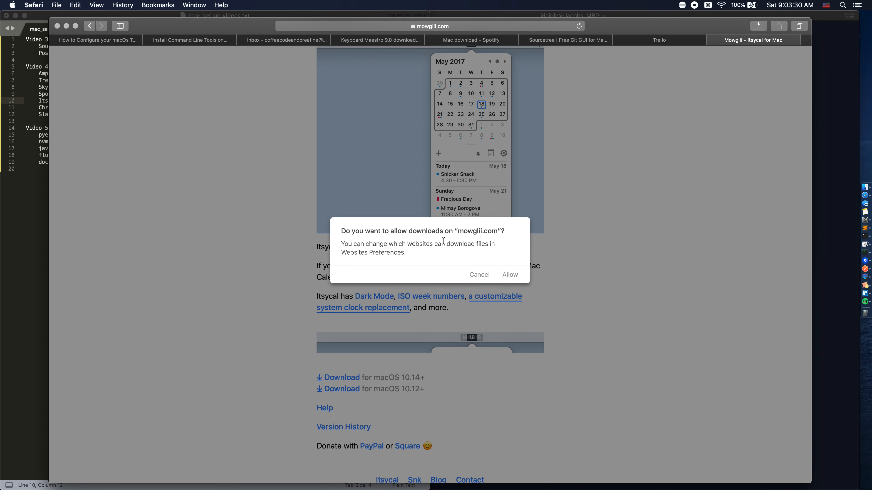
left_click(510, 276)
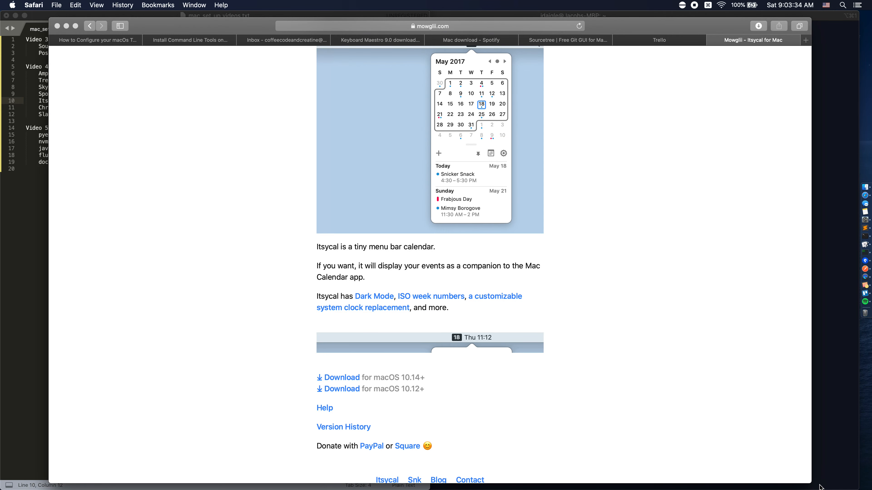
Try to run Itsycal.app directly from the browser's downloads, and quit it.
left_click(758, 25)
double_click(729, 67)
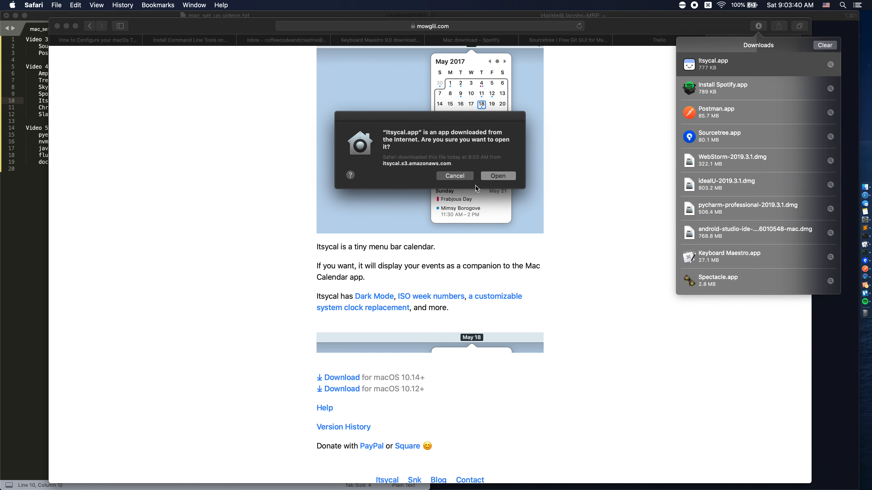
left_click(504, 175)
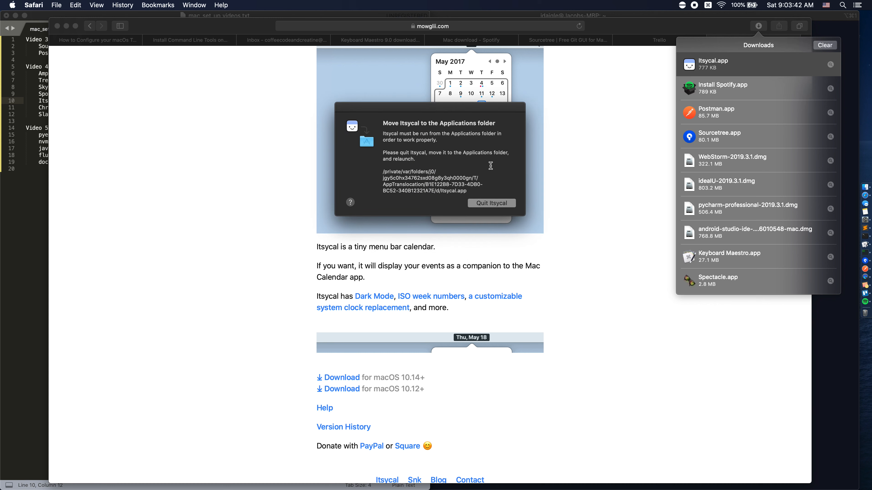
left_click(480, 206)
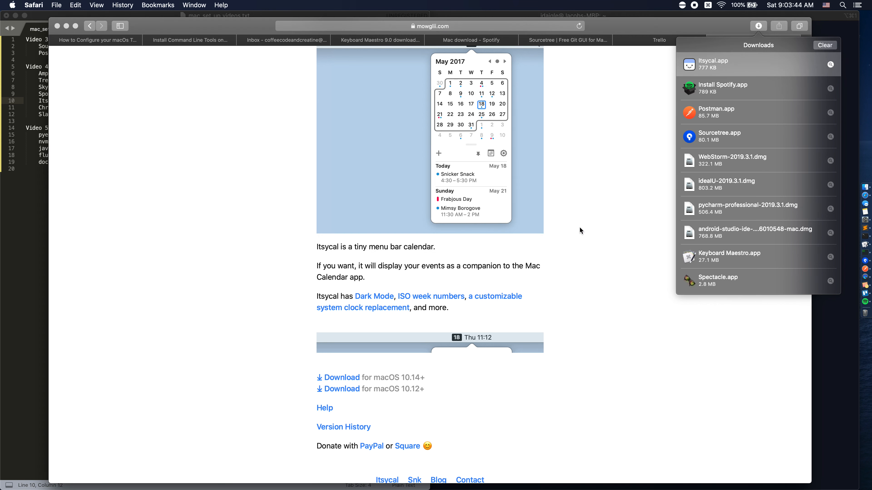
Open the Applications folder in Finder and launch Itsycal.app from it.
left_click(580, 233)
key("super+space")
type("finder")
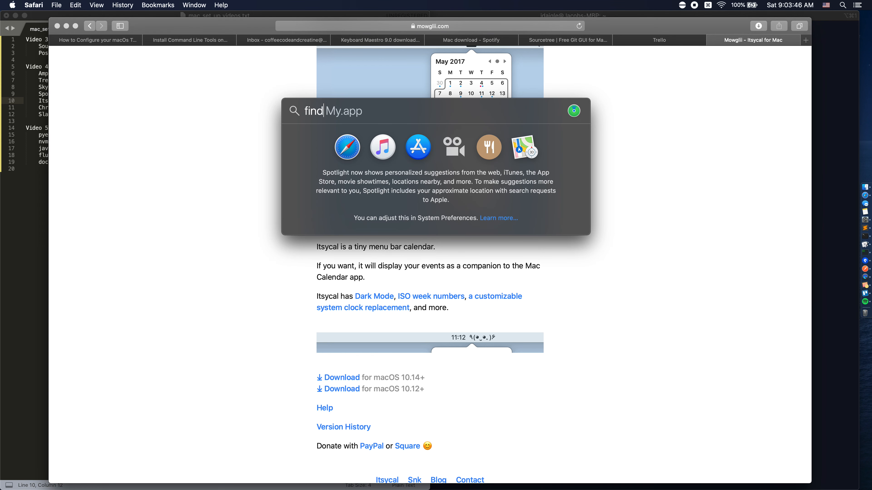
key("Return")
left_click(358, 277)
double_click(415, 366)
Open Itsycal's preferences, enable Launch at login and toggle the calendar named after the account's e-mail address.
left_click(669, 6)
left_click(384, 130)
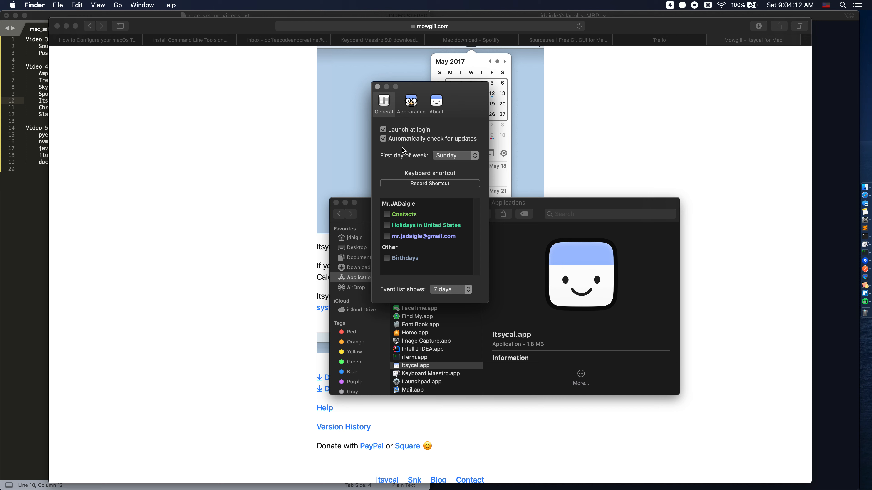
left_click(469, 159)
left_click(470, 159)
left_click(387, 237)
In Itsycal's appearance preferences, enable the outline icon, month and day of week in the icon, and set the theme to Dark.
left_click(412, 109)
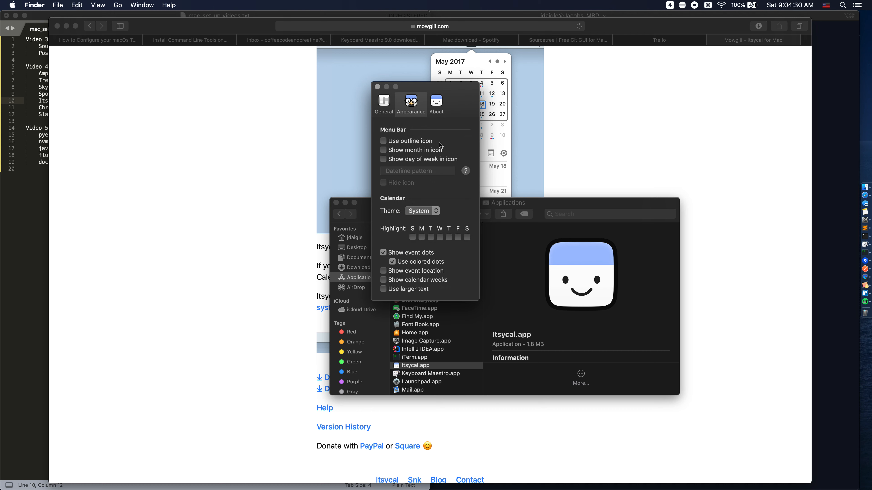
left_click(414, 145)
left_click(403, 151)
left_click(411, 161)
left_click(429, 211)
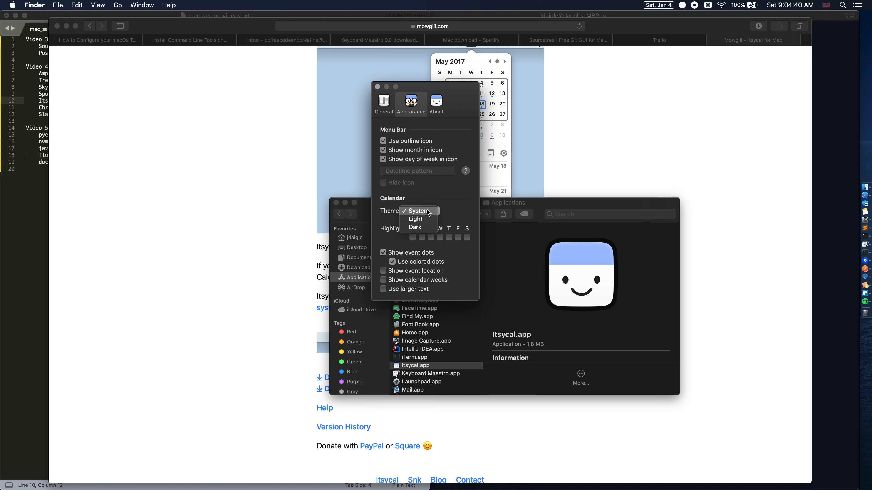
left_click(414, 231)
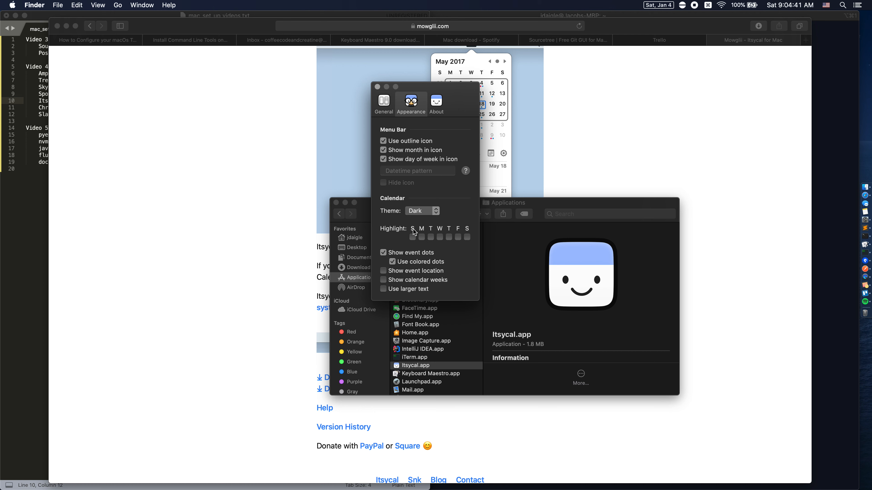
left_click(421, 237)
left_click(430, 237)
left_click(440, 237)
left_click(449, 237)
left_click(458, 237)
left_click(377, 87)
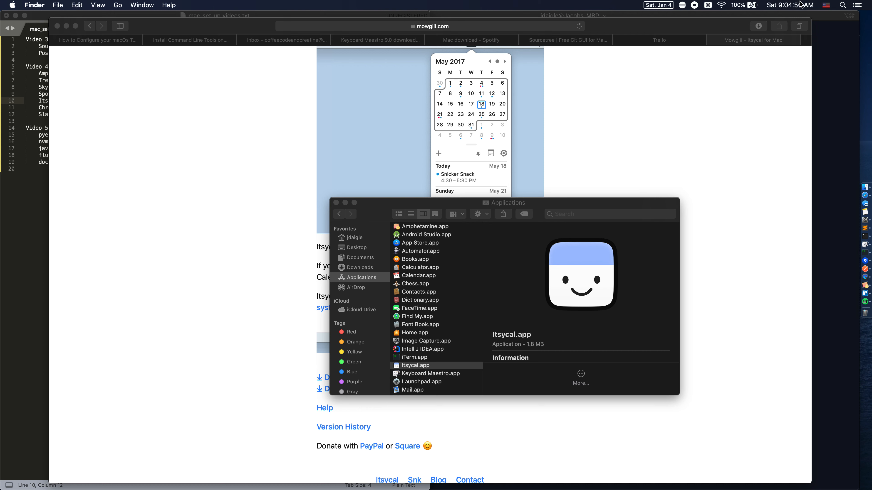
Open the Clock options of Date & Time in System Preferences and turn off showing the day of the week.
key("super+space")
type("setting")
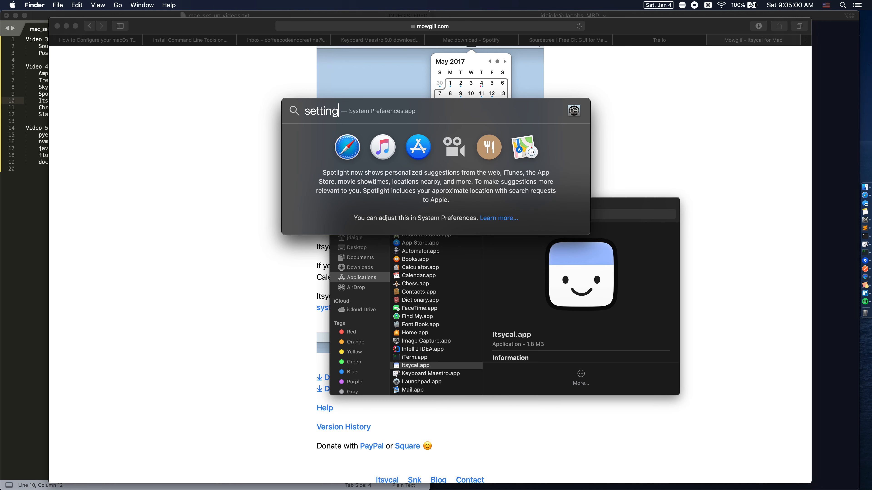
key("Return")
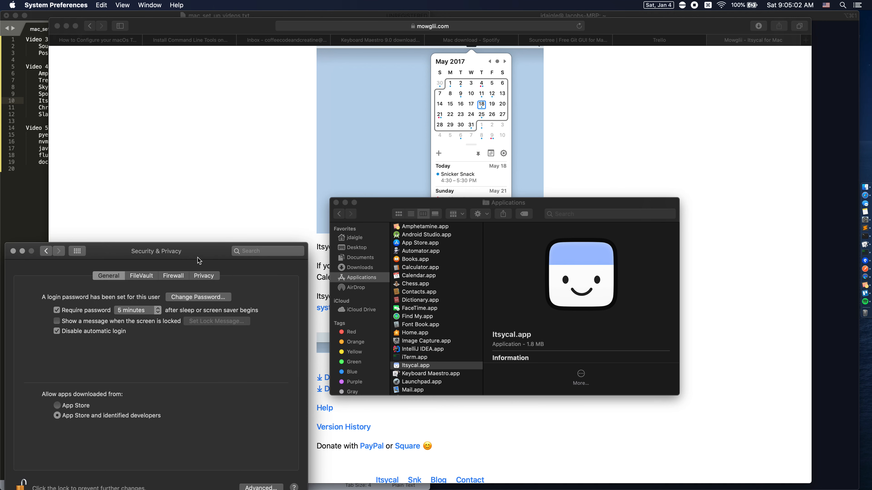
left_click_drag(200, 250, 377, 110)
left_click(477, 121)
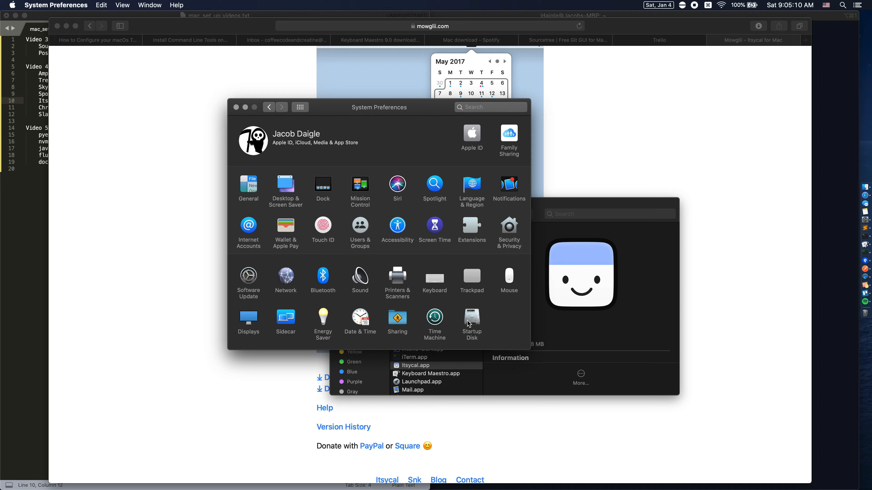
left_click(366, 321)
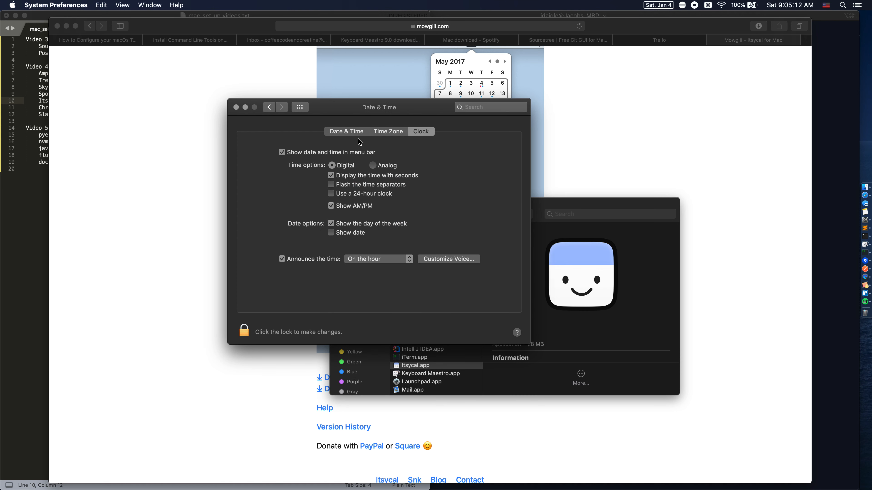
left_click(338, 132)
left_click(415, 133)
left_click(331, 223)
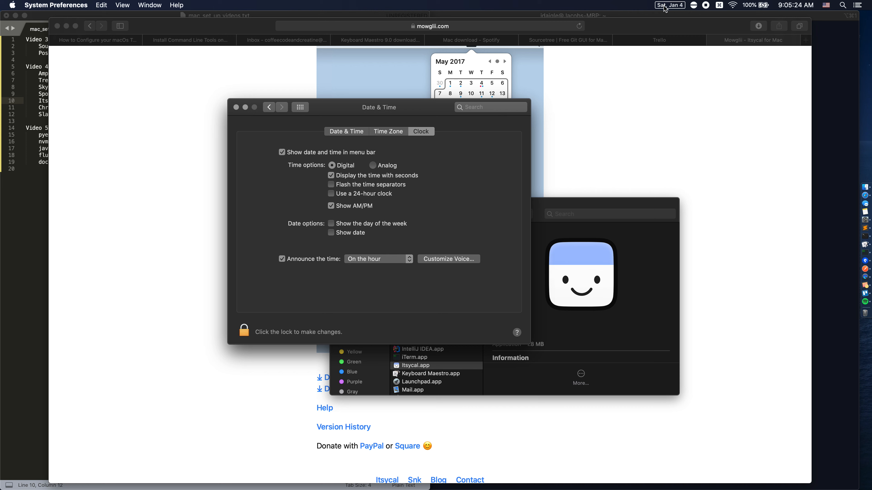
Move Itsycal's date item beside the menu bar clock, close System Preferences, and check its pop-up calendar.
left_click_drag(665, 8, 764, 10)
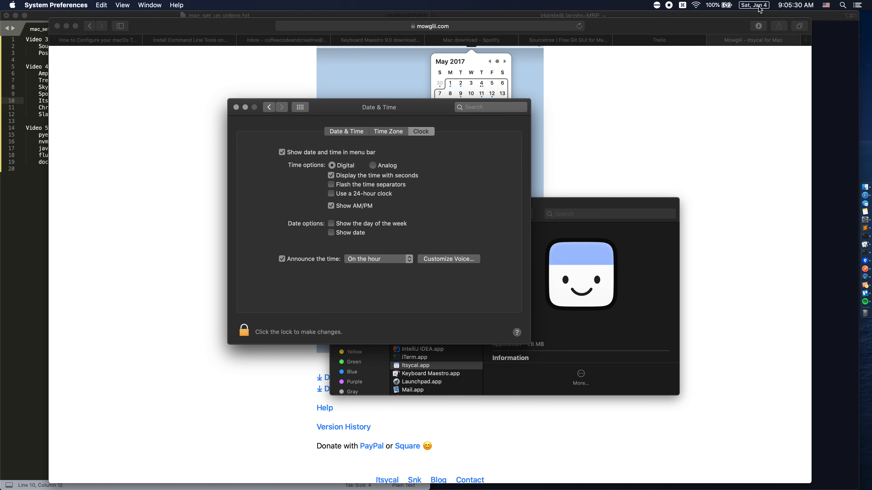
left_click(236, 108)
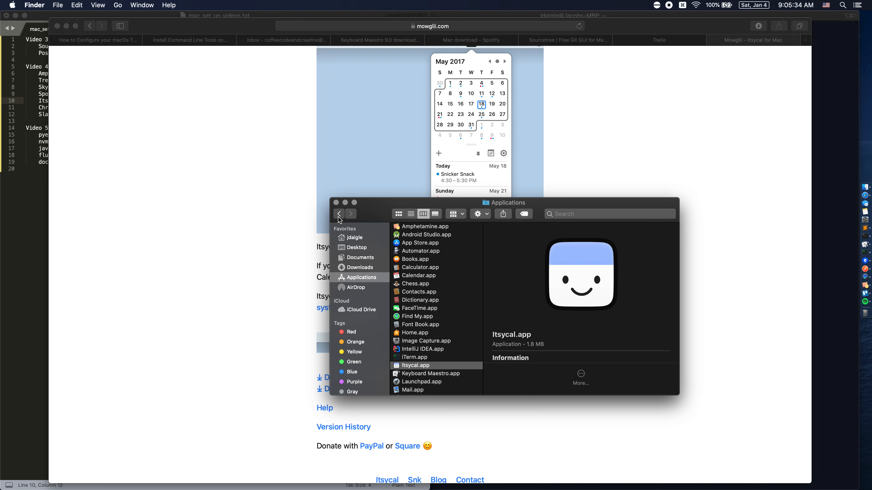
left_click(753, 5)
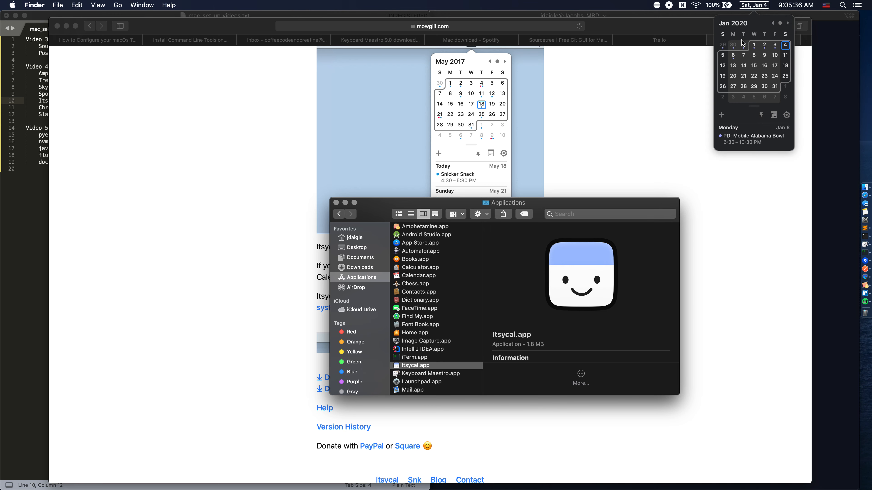
left_click(648, 130)
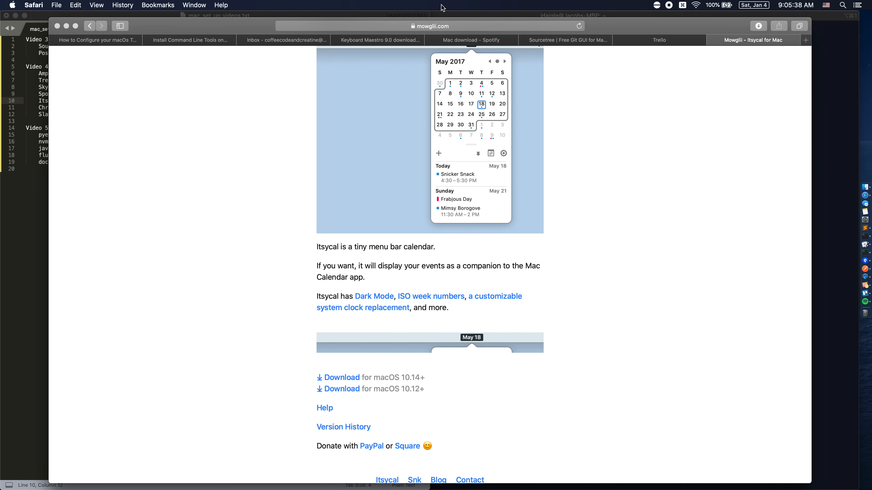
left_click(761, 3)
left_click(641, 151)
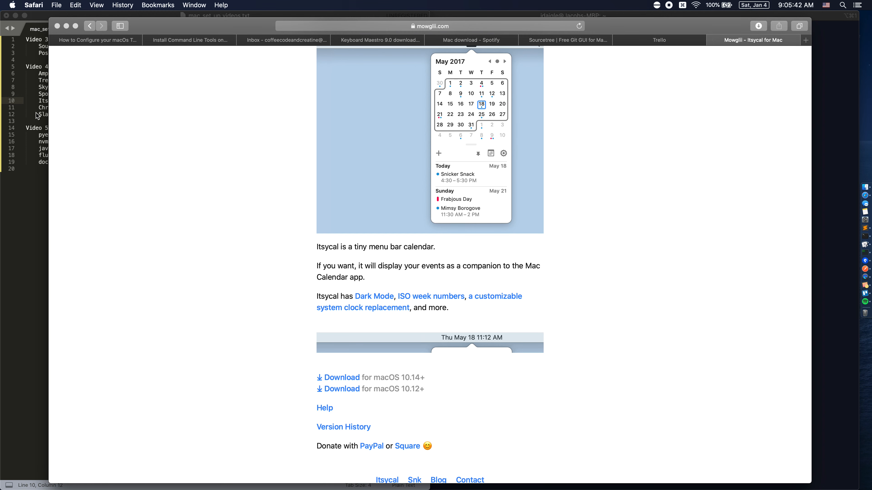
Highlight the Chrome entry in the Video 4 list of mac_set_up_videos.txt and return to Safari.
left_click(38, 172)
left_click_drag(48, 107, 100, 109)
left_click(592, 255)
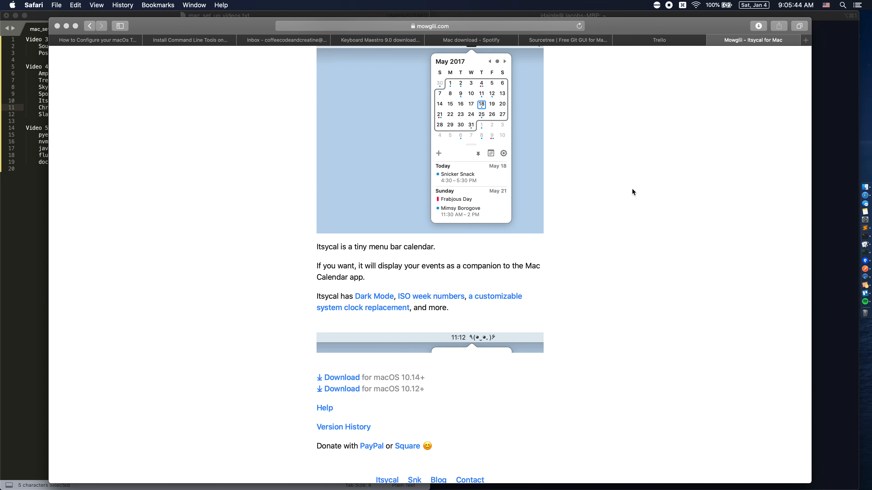
Search the web for chrome in a new tab, download Google Chrome and open googlechrome.dmg.
left_click(805, 40)
type("chrome")
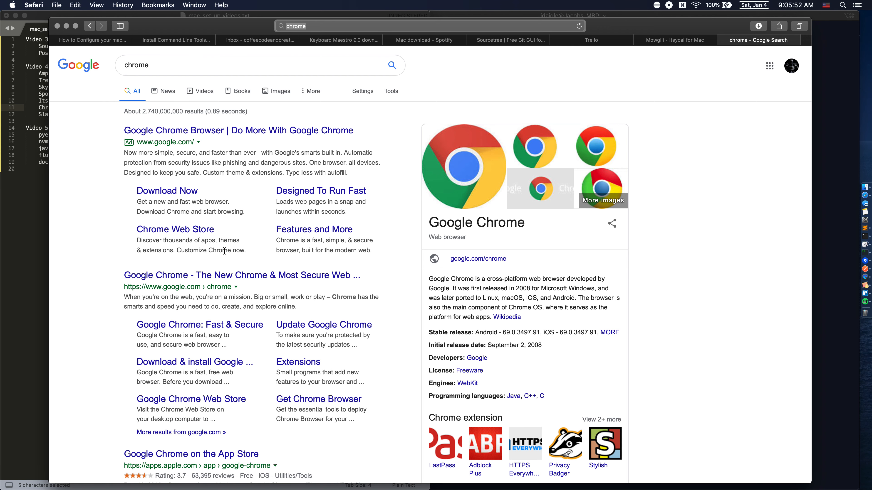
left_click(167, 191)
left_click(758, 25)
double_click(724, 64)
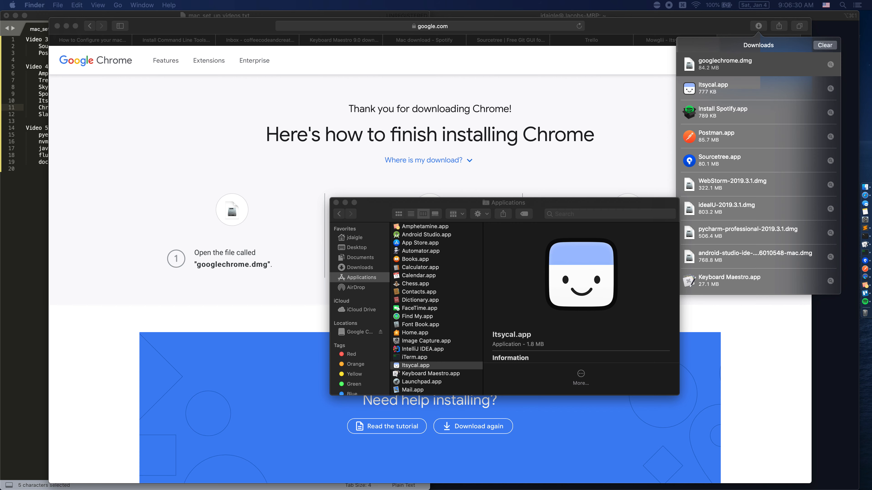
Copy Google Chrome.app from the mounted disk image into the Applications folder.
left_click_drag(258, 42, 493, 90)
left_click_drag(501, 152, 502, 269)
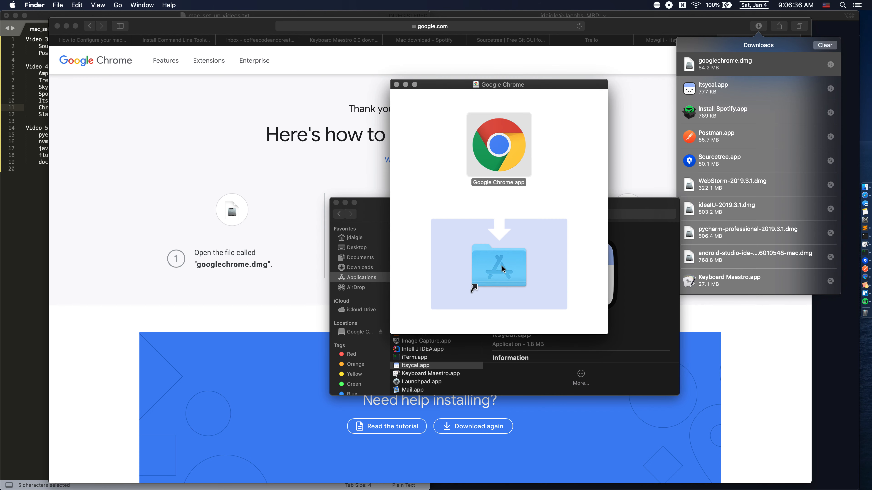
left_click(635, 213)
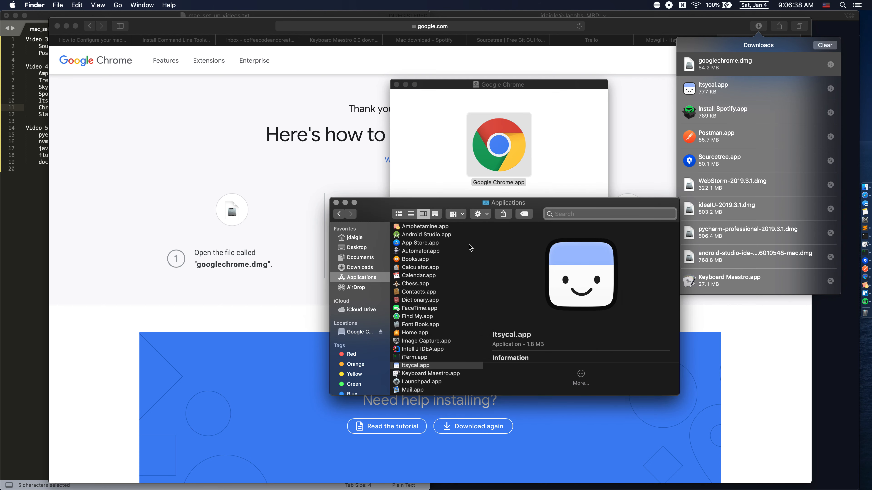
scroll(444, 243, "down", 10)
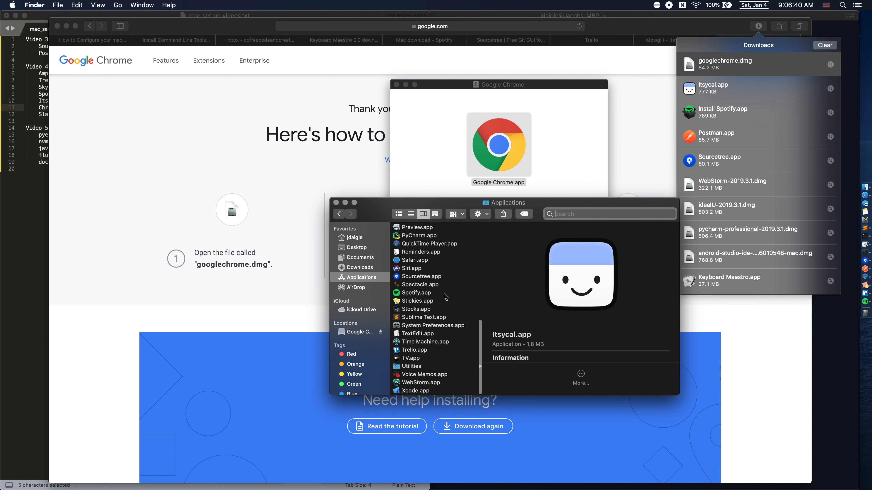
left_click(561, 148)
left_click_drag(506, 145, 506, 264)
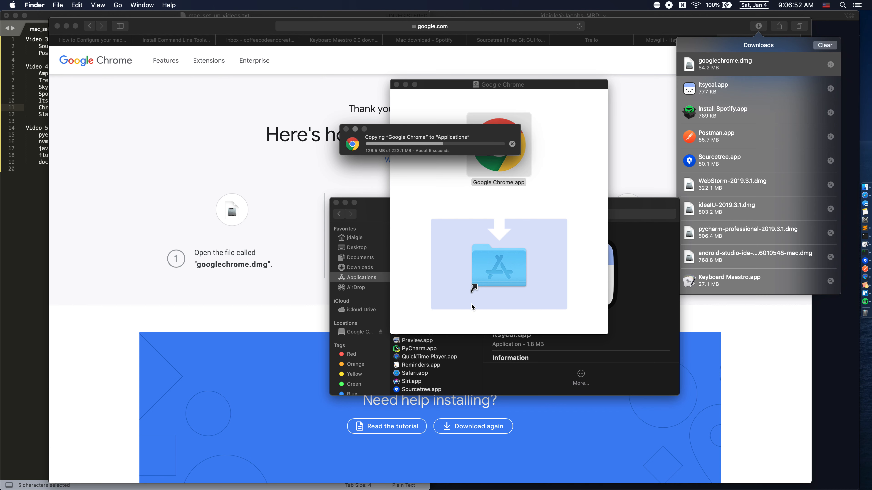
Find Google Chrome.app in the Applications folder and launch it, allowing the downloaded app to open.
left_click(651, 304)
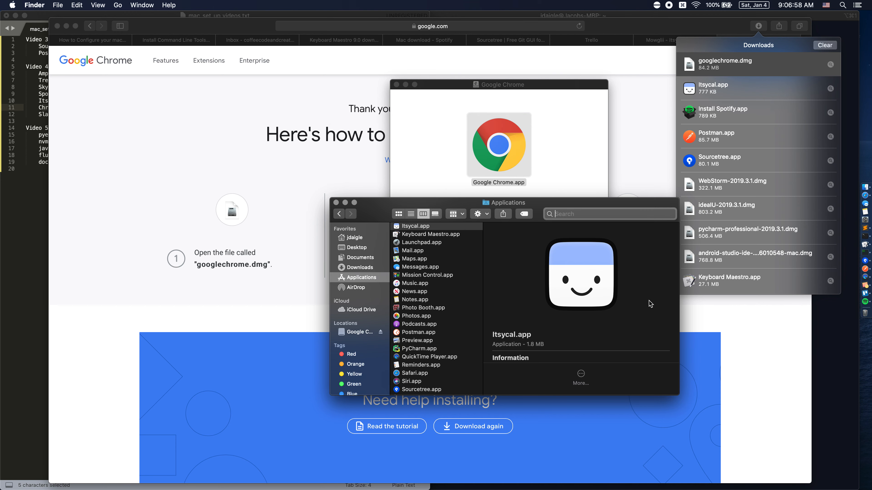
scroll(448, 280, "up", 8)
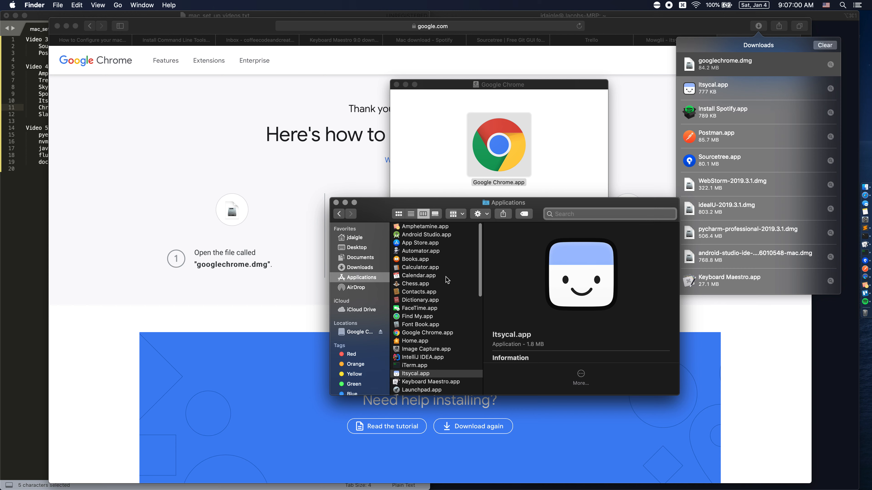
scroll(432, 336, "down", 5)
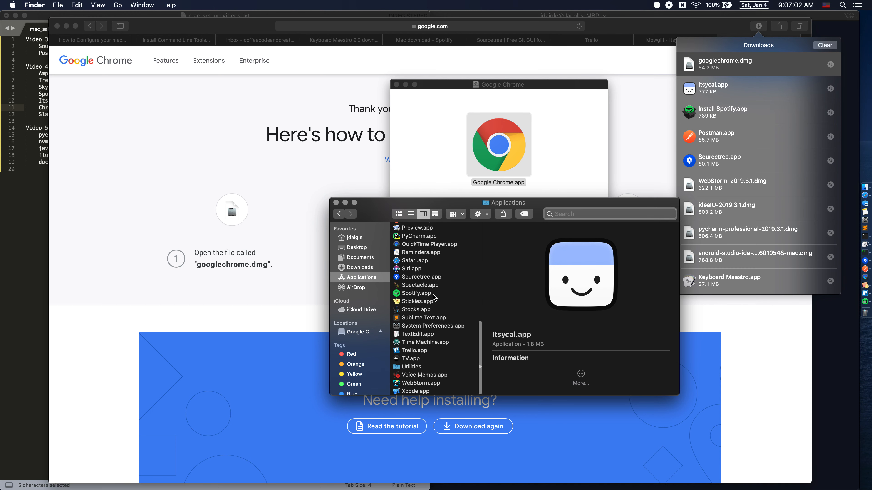
scroll(411, 260, "up", 1)
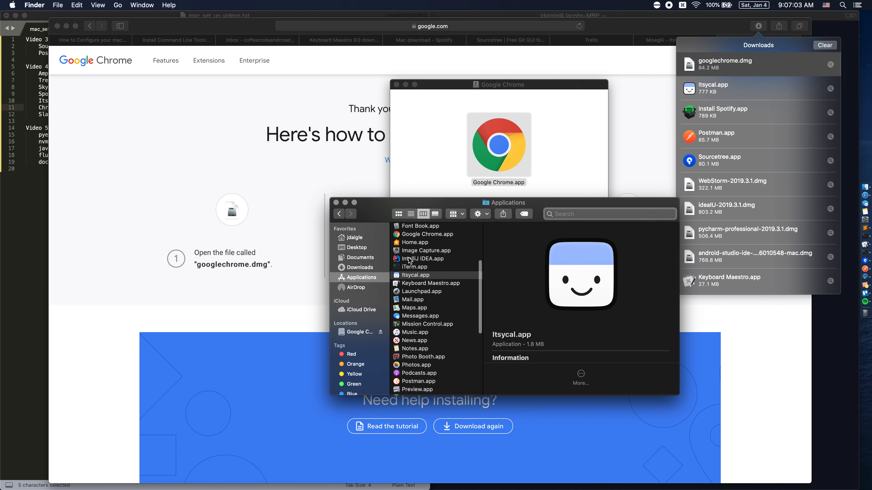
left_click(413, 235)
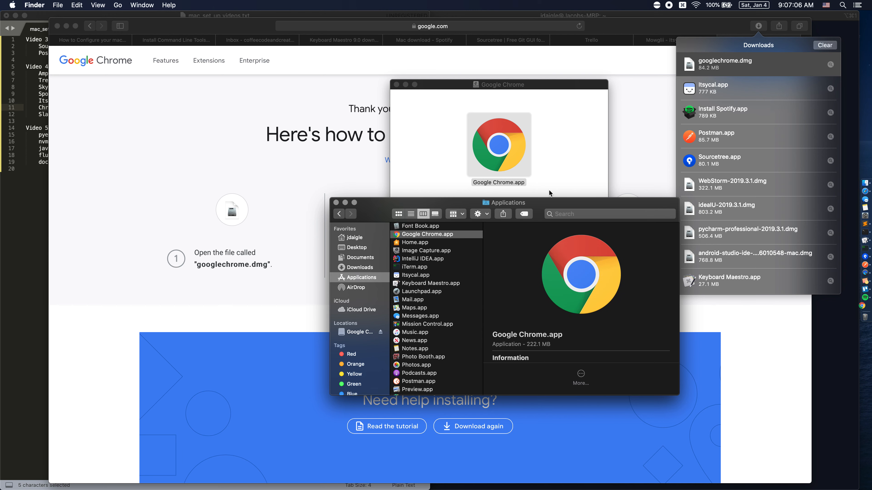
key("super+o")
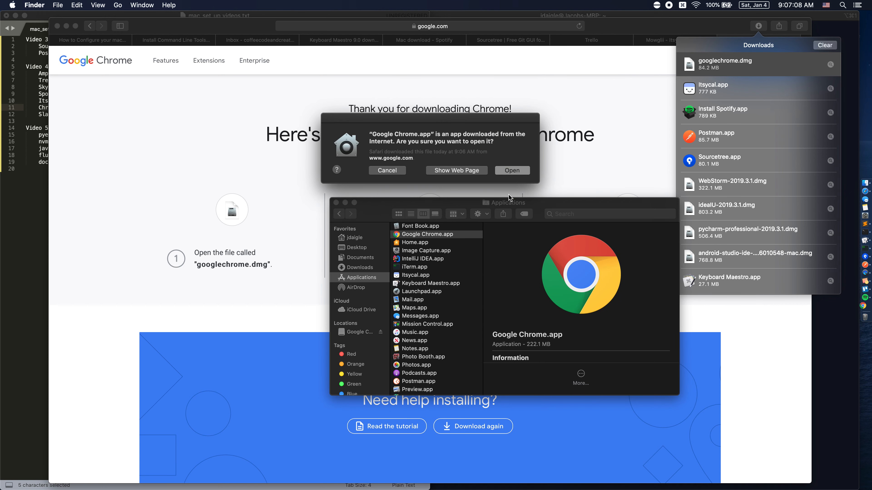
left_click(517, 171)
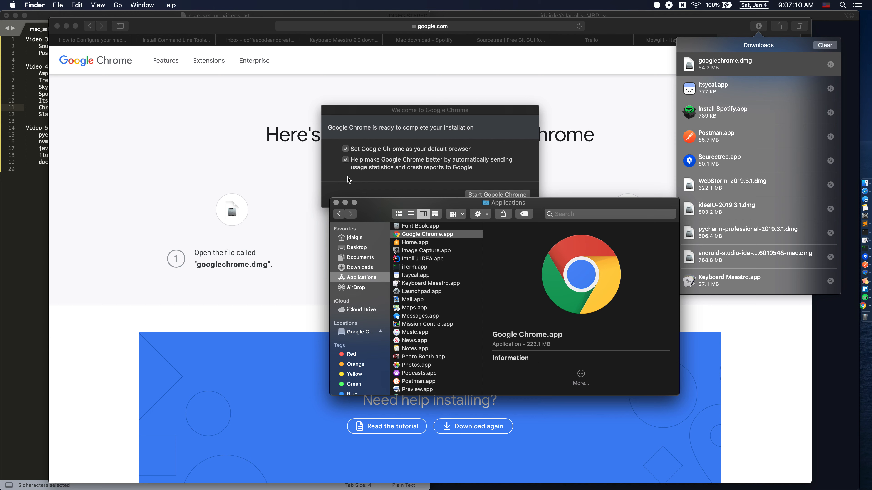
Start Chrome with usage statistics enabled, set it as the default web browser, and close its welcome window.
left_click(374, 111)
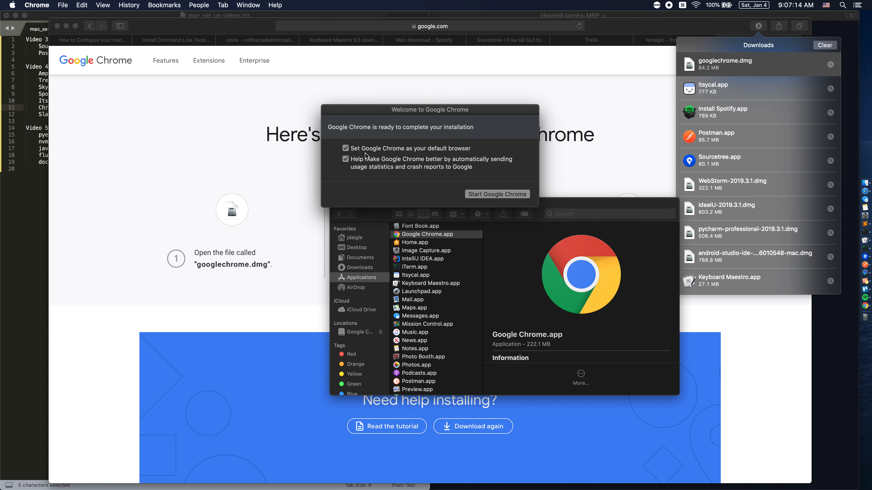
left_click(513, 195)
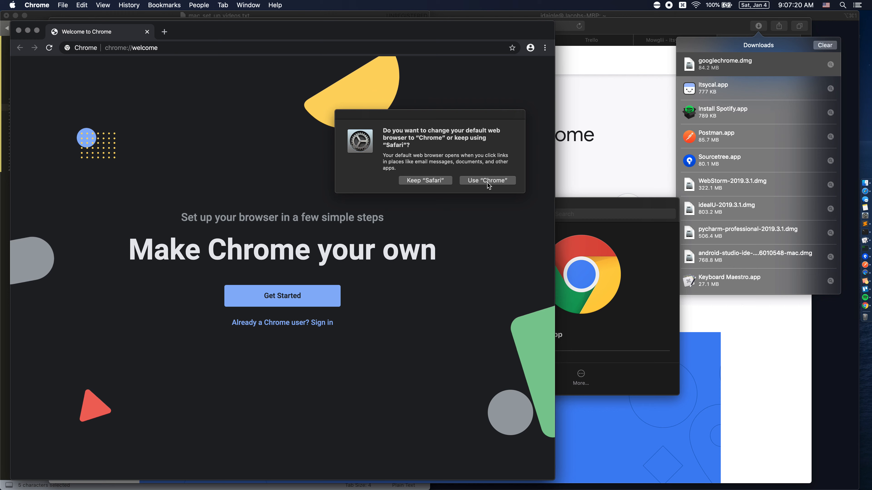
left_click(487, 181)
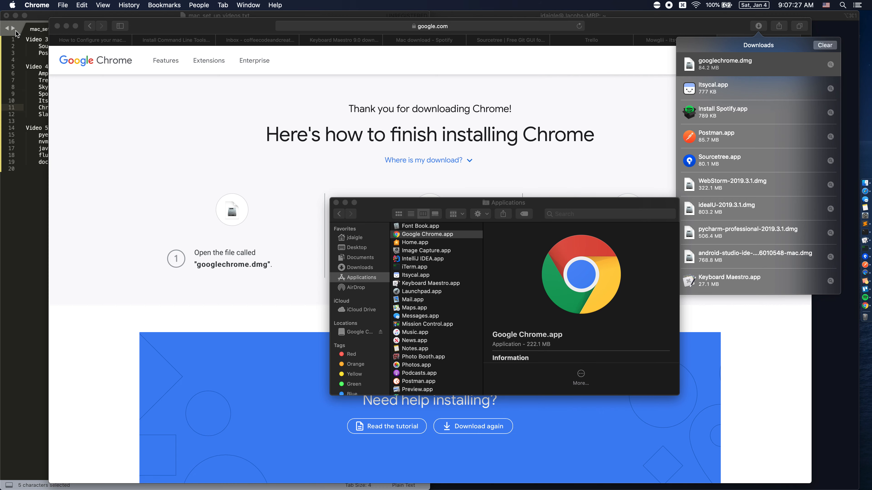
left_click(18, 31)
Delete the Video 3 and Video 4 sections from mac_set_up_videos.txt in Sublime Text.
left_click(39, 112)
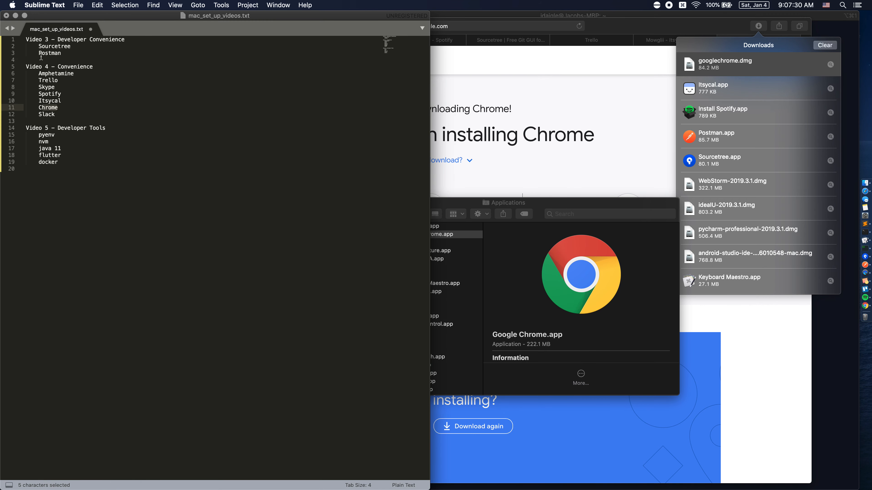
left_click_drag(26, 39, 26, 128)
key("BackSpace")
Open slack.com in a new Safari tab.
left_click(549, 69)
key("super+t")
type("slack.com")
key("Return")
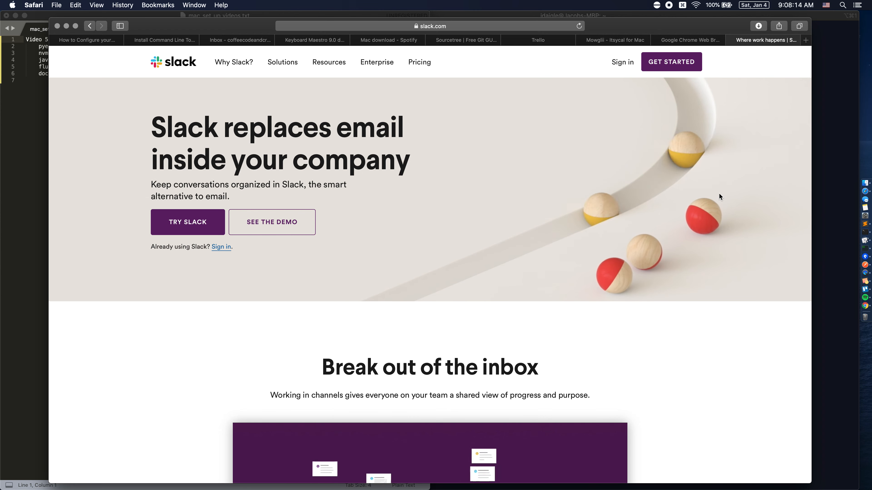
Switch to the App Store, search for "slack", and install the Slack app.
key("super+space")
type("app")
key("Return")
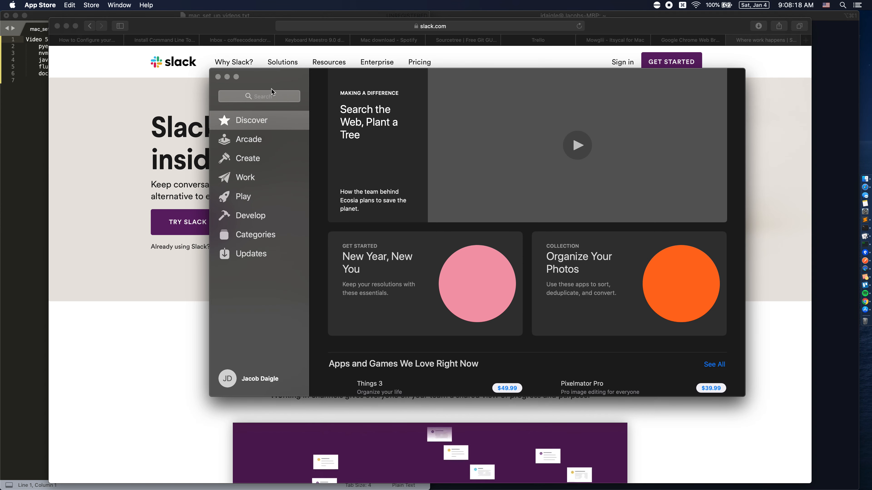
type("slack")
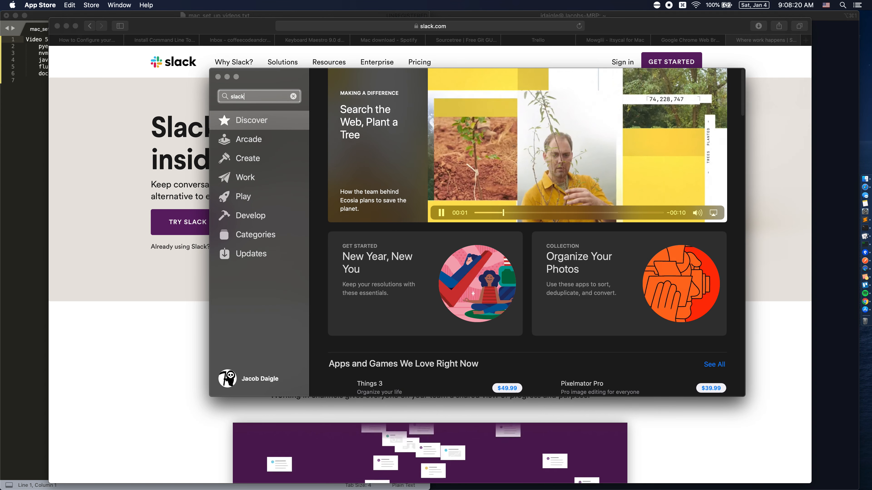
key("Return")
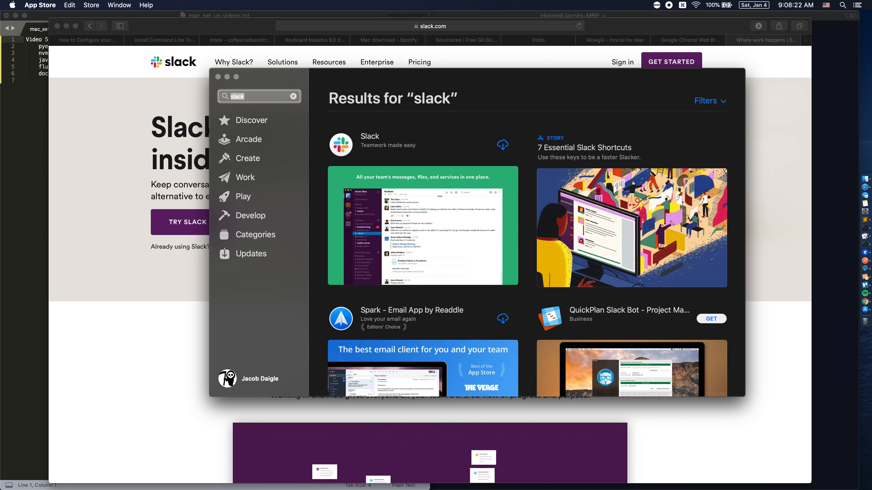
left_click(504, 147)
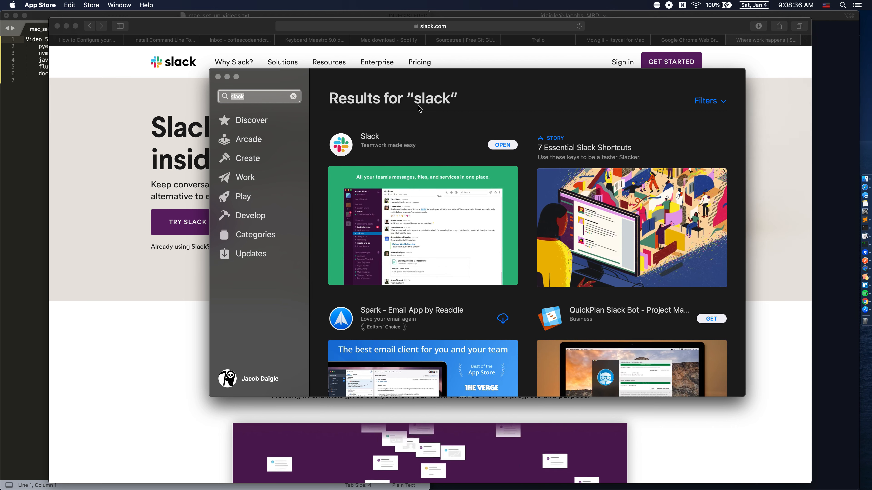
Launch Slack, allow it to access the Downloads folder, and move its window fully into view.
left_click(504, 147)
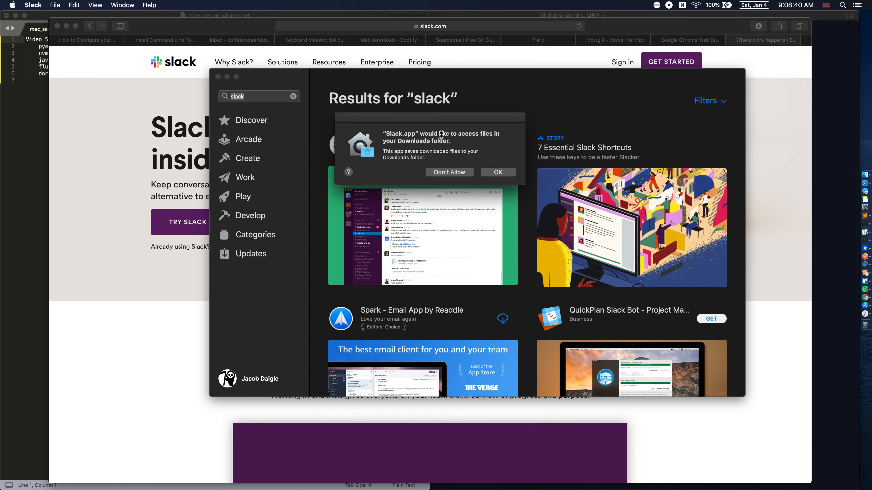
left_click(498, 173)
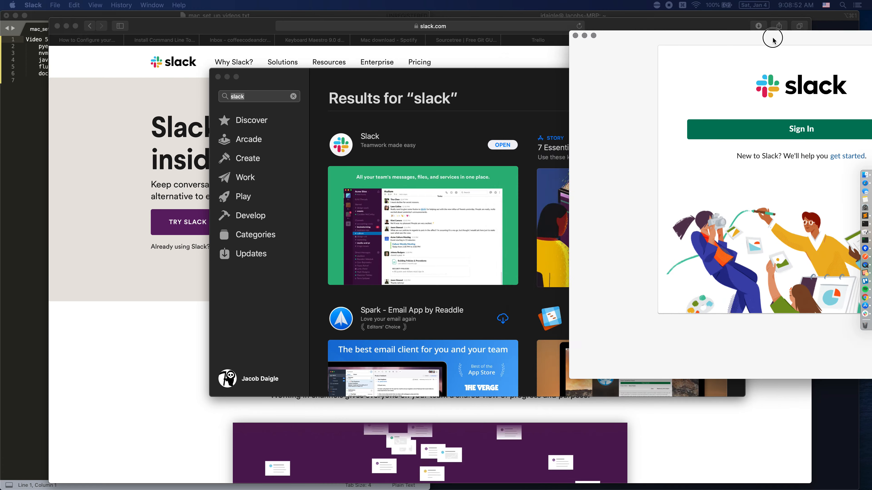
left_click_drag(773, 35, 396, 61)
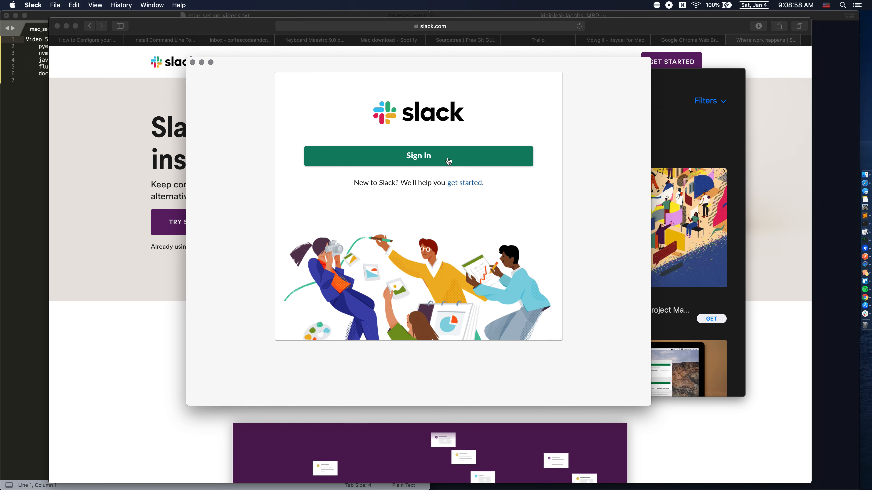
View Slack's sign-in page in Chrome, close it without signing in, and return to the Slack window.
left_click(448, 160)
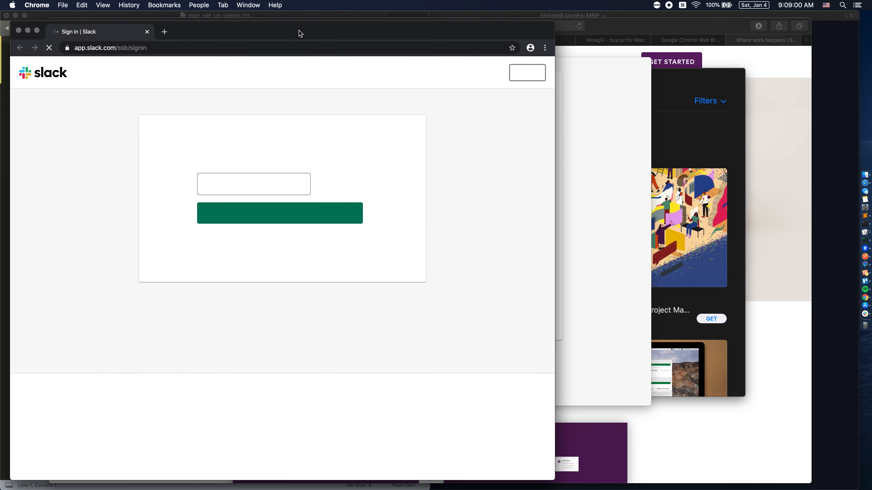
key("super+w")
left_click(418, 156)
key("super+w")
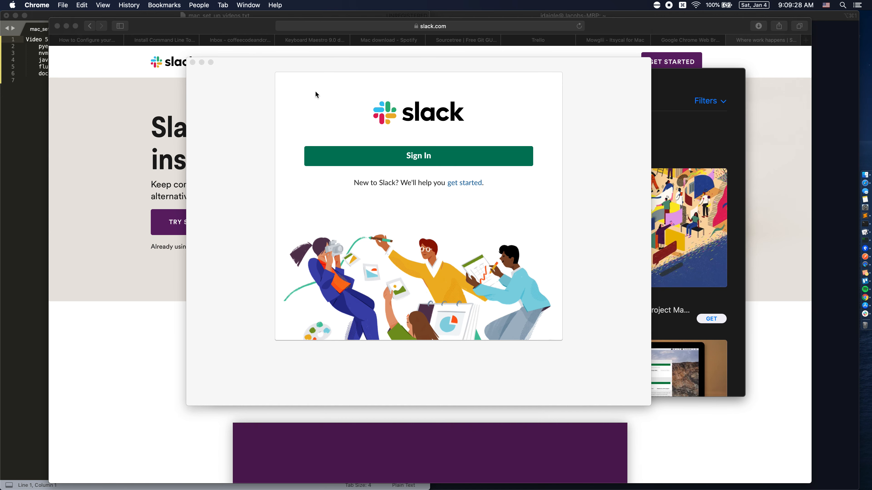
left_click_drag(242, 67, 261, 73)
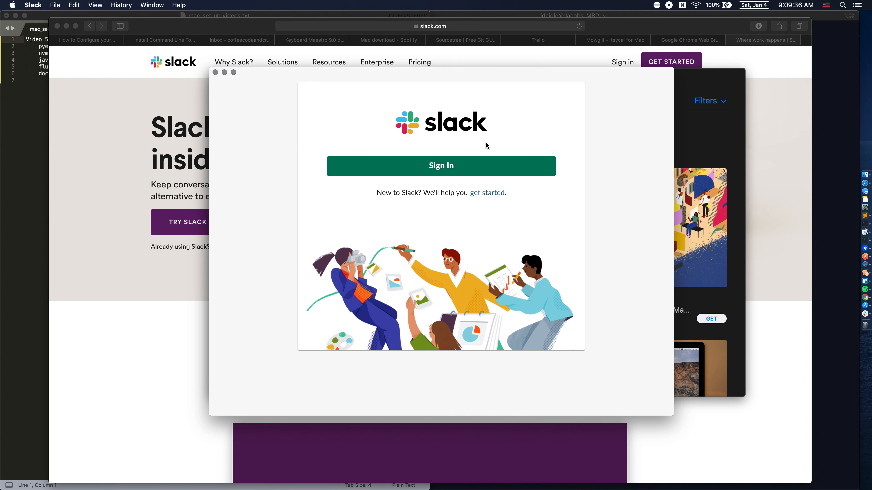
Look over the installed apps in Launchpad and return to the desktop.
key("F4")
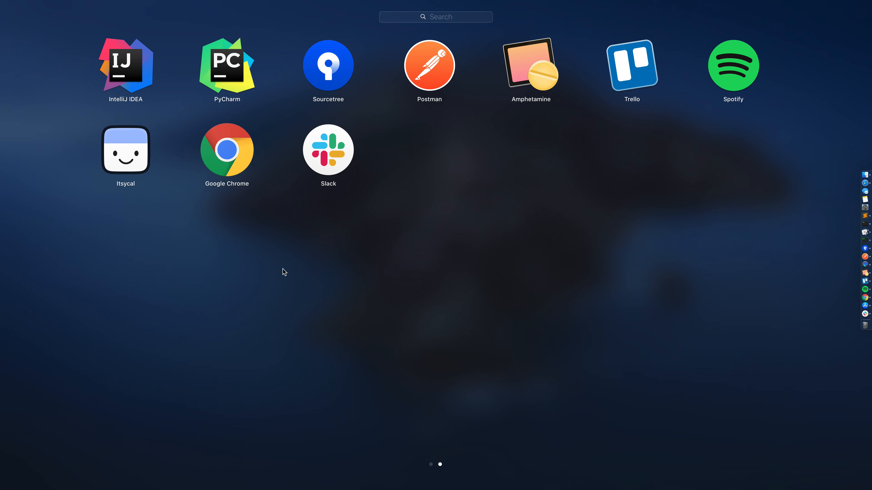
scroll(358, 233, "left", 3)
left_click(358, 233)
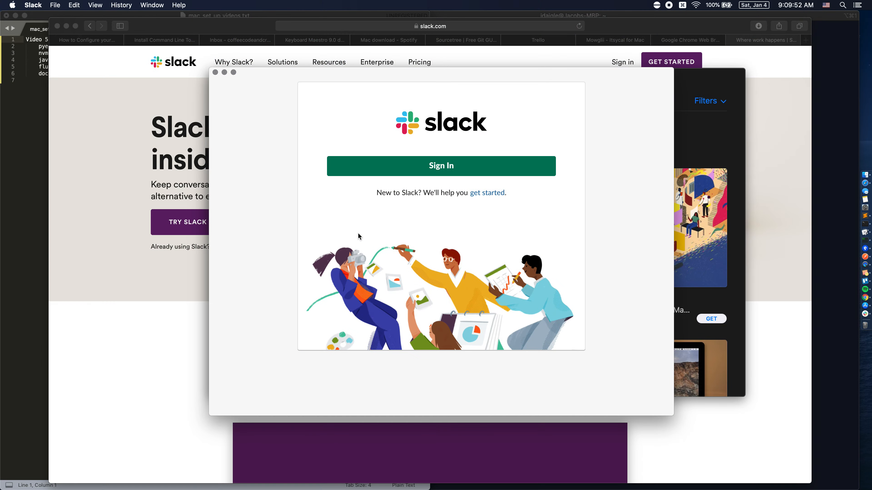